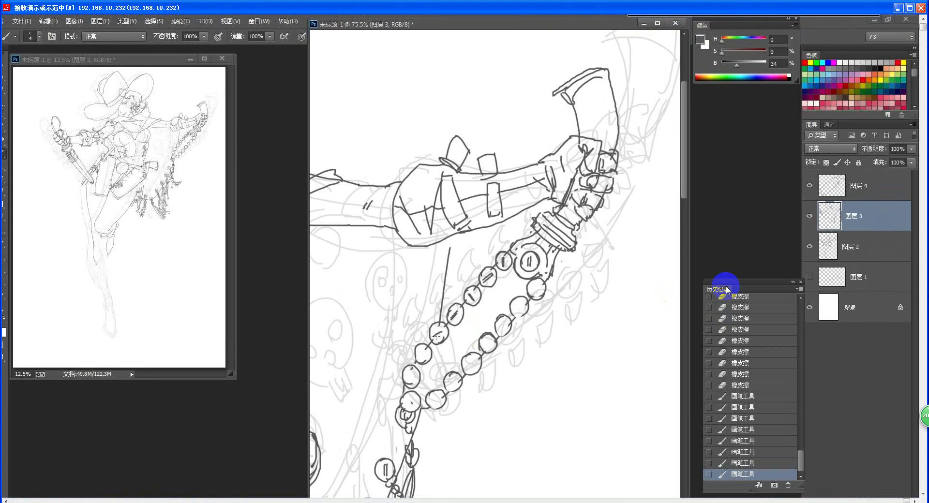
Step: Clean up the chain's upper strand with the Eraser and brush short slot marks inside its lower beads
key(e)
mouse_move(472, 293)
mouse_down()
mouse_move(472, 301)
mouse_move(476, 293)
mouse_up()
key(b)
mouse_move(419, 360)
mouse_down()
mouse_move(426, 352)
mouse_move(415, 371)
mouse_up()
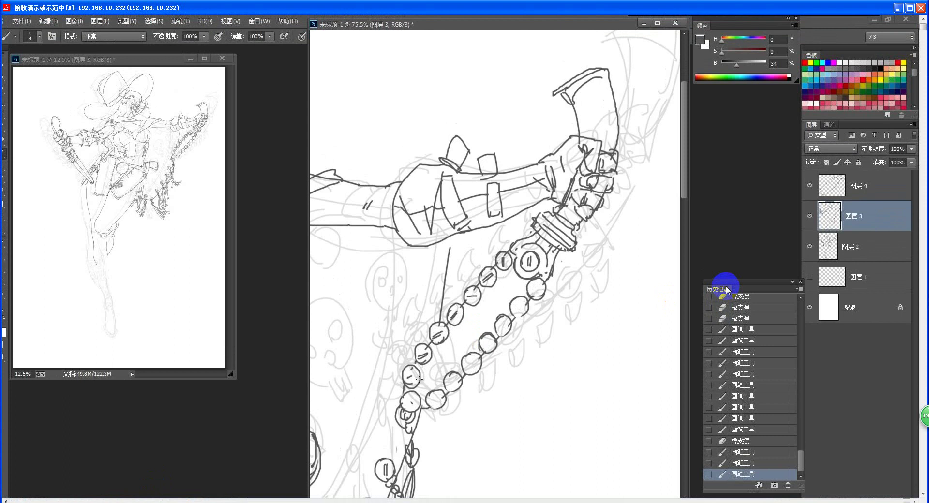
Step: Brush slot marks inside the beads of the lower strand and darken the bead outlines along both strands
mouse_move(407, 406)
mouse_down()
mouse_move(447, 403)
mouse_move(436, 405)
mouse_move(471, 369)
mouse_up()
mouse_move(473, 359)
mouse_down()
mouse_move(474, 368)
mouse_move(487, 349)
mouse_up()
mouse_move(490, 341)
mouse_down()
mouse_move(490, 349)
mouse_move(503, 331)
mouse_up()
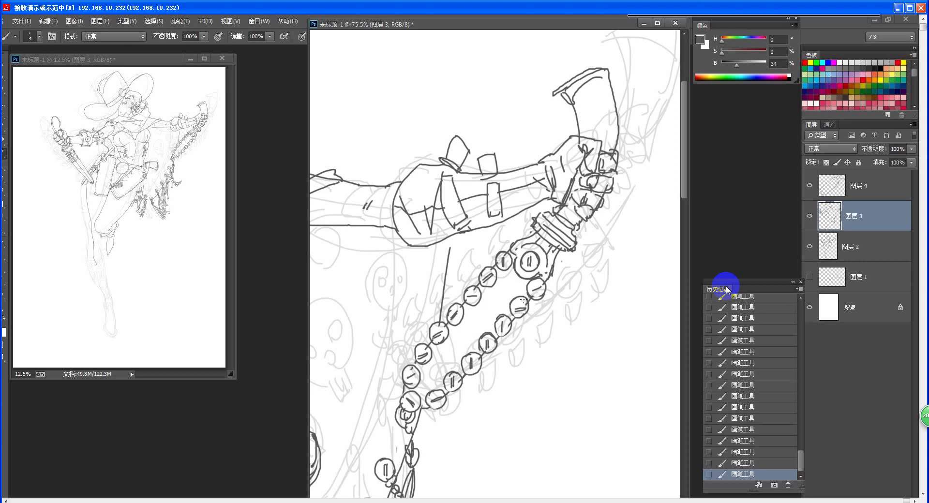
drag(517, 306, 533, 293)
mouse_move(501, 260)
mouse_down()
mouse_move(488, 272)
mouse_move(495, 281)
mouse_move(474, 301)
mouse_move(466, 294)
mouse_move(448, 318)
mouse_up()
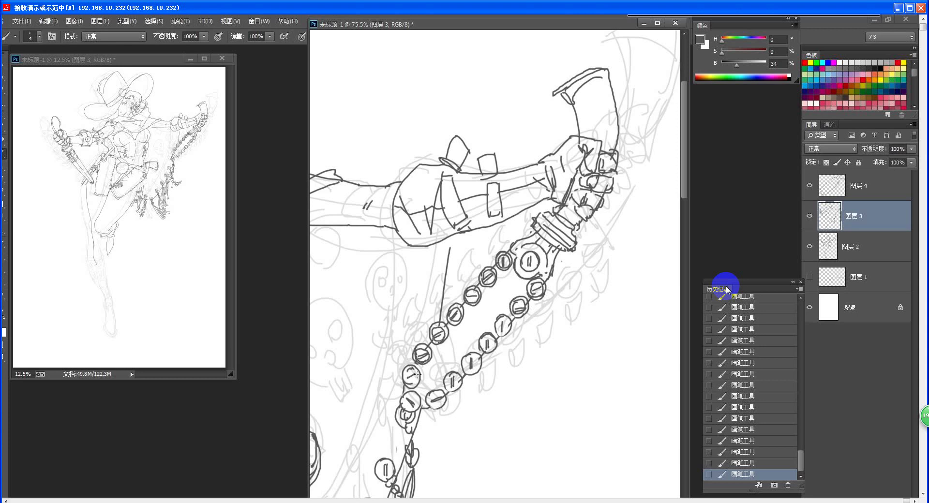
Step: Draw a long narrow bar lengthwise between the two bead strands and undo its last two brush strokes
drag(670, 179, 614, 213)
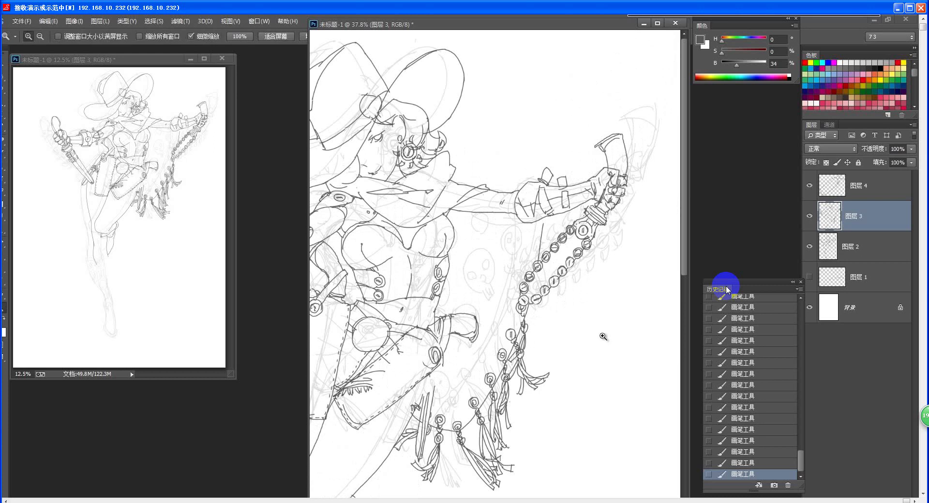
drag(601, 271, 634, 269)
drag(570, 267, 548, 305)
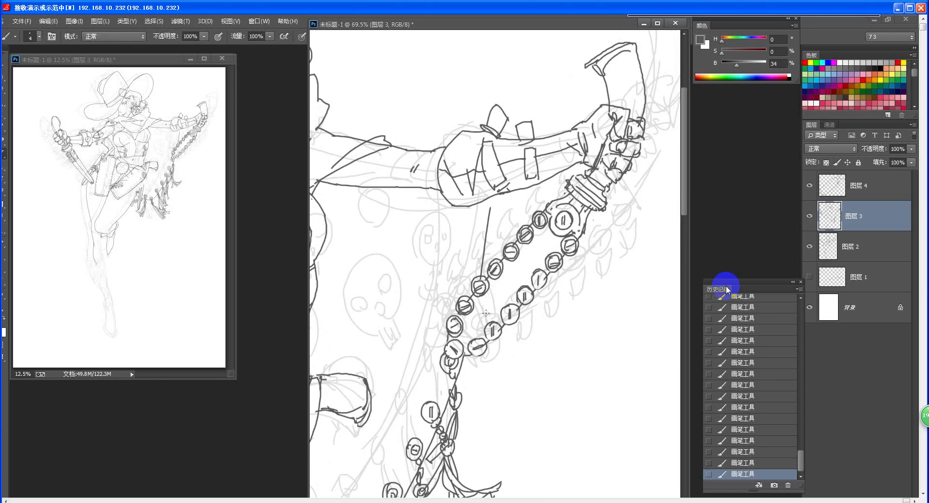
mouse_move(469, 326)
mouse_down()
mouse_move(547, 232)
mouse_move(535, 261)
mouse_move(468, 335)
mouse_move(560, 237)
mouse_move(474, 333)
mouse_up()
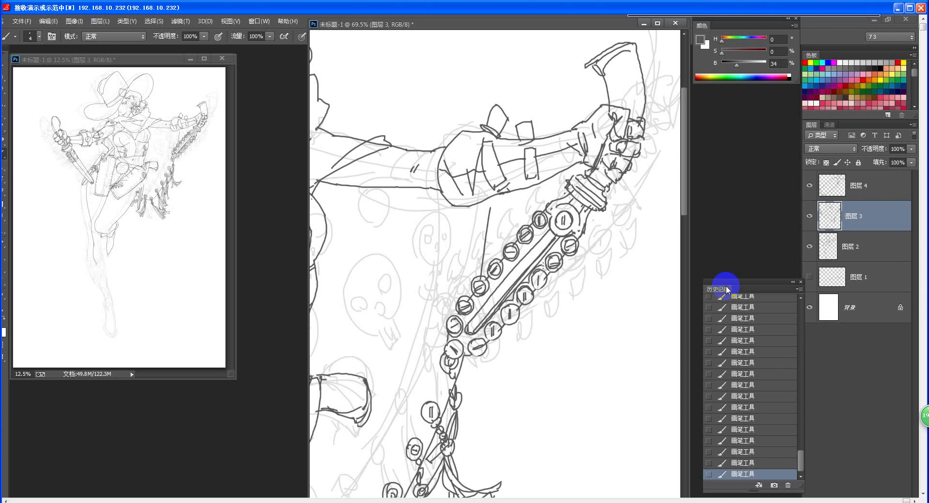
key(ctrl+alt+z)
key(ctrl+alt+z)
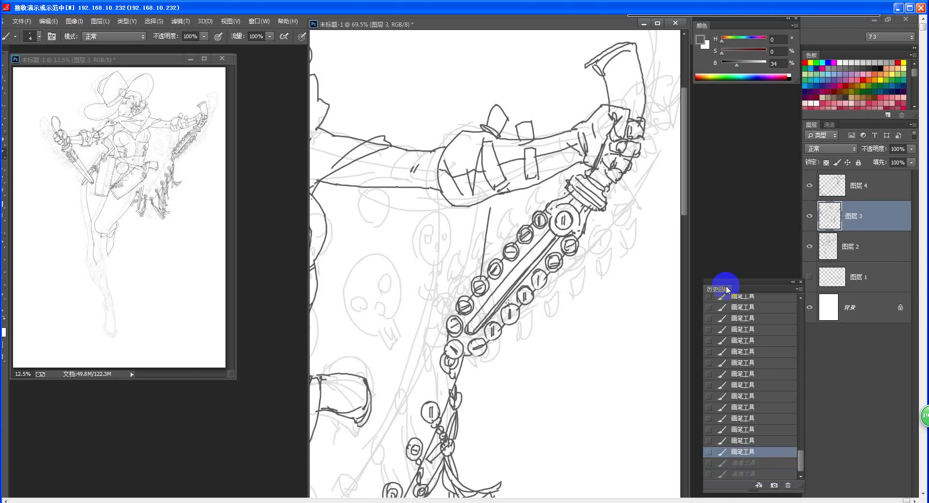
Step: Touch up the gap between the bar and the lower strand's beads with small brush strokes
drag(509, 302, 518, 298)
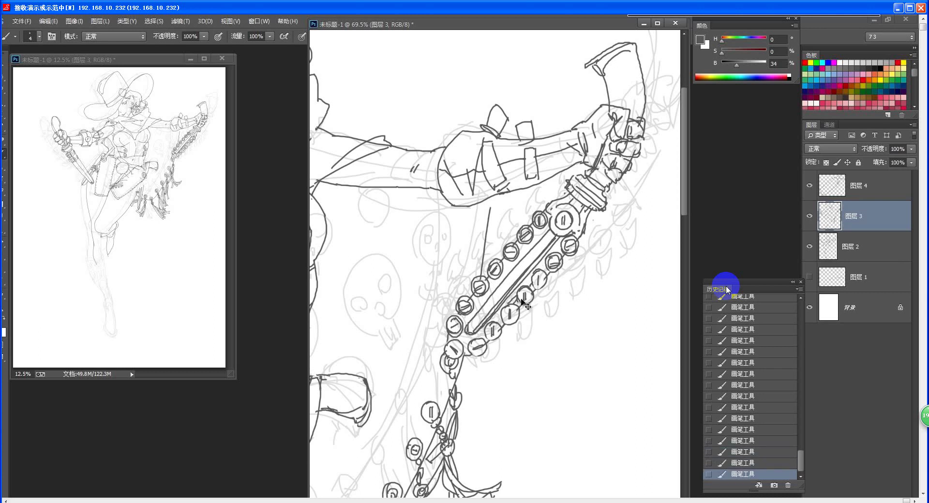
key(ctrl+alt+z)
key(ctrl+alt+z)
key(ctrl+shift+z)
key(ctrl+shift+z)
drag(556, 260, 559, 254)
Step: Erase the stray straight line below the forearm and rework the first curved spike beside the topmost bead
key(e)
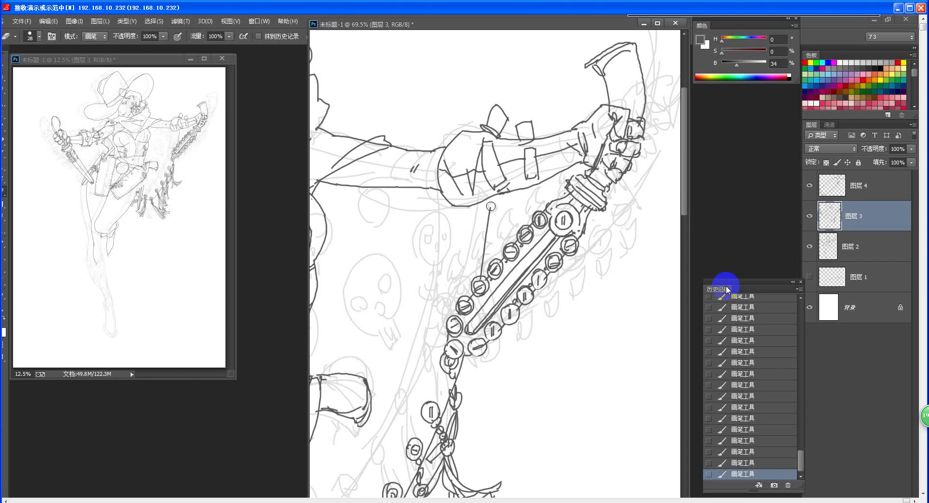
mouse_move(491, 225)
mouse_down()
mouse_move(482, 269)
mouse_move(505, 240)
mouse_move(487, 263)
mouse_move(484, 241)
mouse_move(492, 254)
mouse_move(484, 246)
mouse_move(482, 260)
mouse_move(499, 231)
mouse_move(501, 245)
mouse_move(502, 227)
mouse_move(504, 245)
mouse_move(518, 213)
mouse_move(522, 225)
mouse_move(540, 211)
mouse_up()
key(b)
key(ctrl+z)
key(e)
key(b)
Step: Draw a row of curved horn-like spikes along the outer side of the upper bead strand
mouse_move(495, 242)
mouse_down()
mouse_move(478, 260)
mouse_move(487, 245)
mouse_move(479, 259)
mouse_move(504, 244)
mouse_move(505, 257)
mouse_move(476, 279)
mouse_move(468, 270)
mouse_move(468, 285)
mouse_move(466, 266)
mouse_move(464, 282)
mouse_move(475, 279)
mouse_move(457, 304)
mouse_move(451, 295)
mouse_move(452, 306)
mouse_move(453, 288)
mouse_move(453, 310)
mouse_up()
key(e)
key(b)
mouse_move(454, 287)
mouse_down()
mouse_move(457, 310)
mouse_move(457, 298)
mouse_up()
mouse_move(452, 290)
mouse_down()
mouse_move(451, 304)
mouse_move(456, 296)
mouse_up()
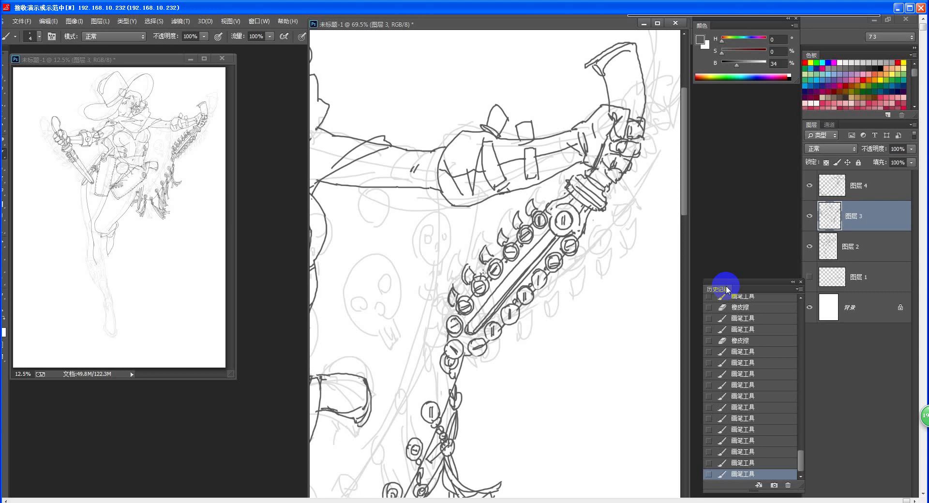
mouse_move(492, 262)
mouse_down()
mouse_move(486, 267)
mouse_move(512, 245)
mouse_up()
Step: Add small connecting details between the upper strand's beads and their curved spikes
key(ctrl+space)
drag(528, 298, 552, 311)
key(ctrl+space)
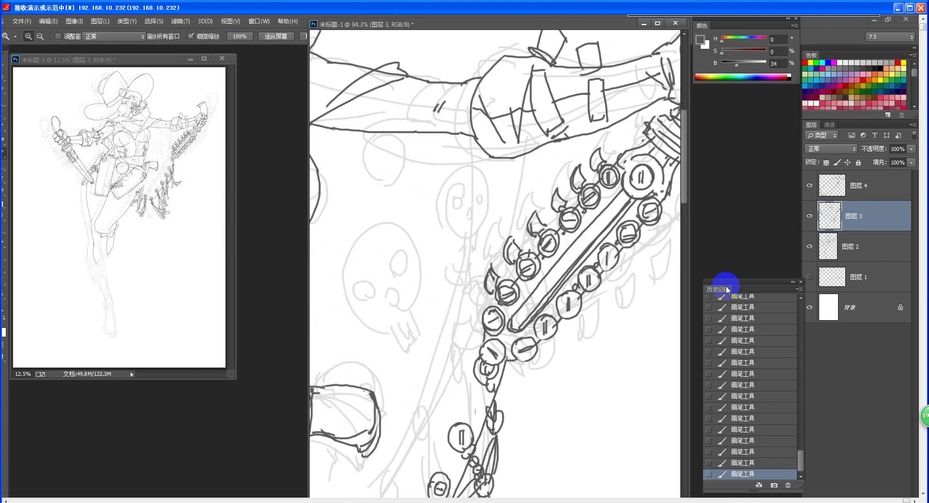
key(b)
mouse_move(473, 308)
mouse_down()
mouse_move(474, 299)
mouse_move(485, 321)
mouse_move(528, 269)
mouse_up()
key(space)
Step: Erase overlapping lines around the upper strand's spikes and extend the spikes to its lowest beads
key(e)
mouse_move(504, 235)
mouse_down()
mouse_move(504, 251)
mouse_move(528, 239)
mouse_move(509, 265)
mouse_up()
key(b)
key(space)
key(e)
mouse_move(485, 321)
mouse_down()
mouse_move(491, 302)
mouse_move(502, 302)
mouse_move(495, 314)
mouse_move(498, 302)
mouse_move(507, 314)
mouse_move(516, 287)
mouse_move(567, 238)
mouse_up()
key(b)
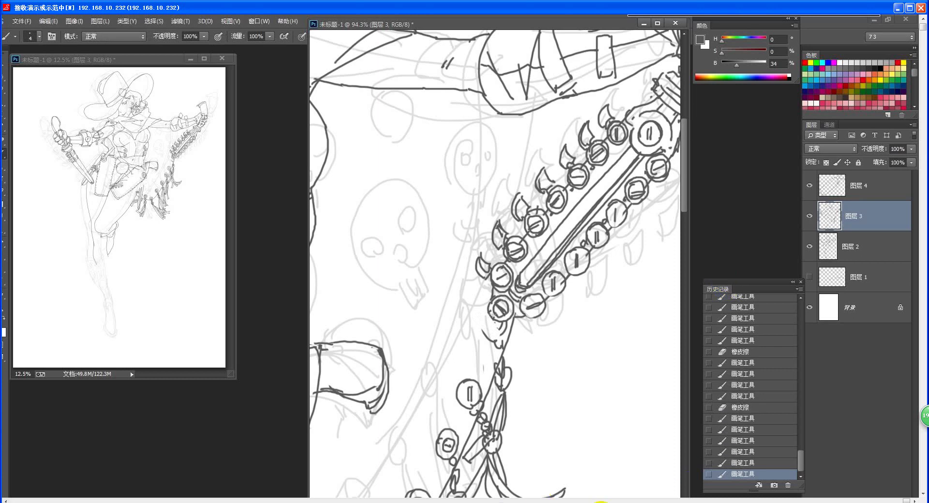
Step: Draw curved spikes around the chain's bottom beads and along the lower half of the lower strand
mouse_move(487, 318)
mouse_down()
mouse_move(484, 328)
mouse_move(488, 316)
mouse_up()
mouse_move(486, 317)
mouse_down()
mouse_move(493, 322)
mouse_move(515, 284)
mouse_move(528, 294)
mouse_move(504, 308)
mouse_move(526, 297)
mouse_move(505, 308)
mouse_move(521, 300)
mouse_move(516, 306)
mouse_up()
drag(543, 267, 534, 289)
drag(570, 236, 565, 261)
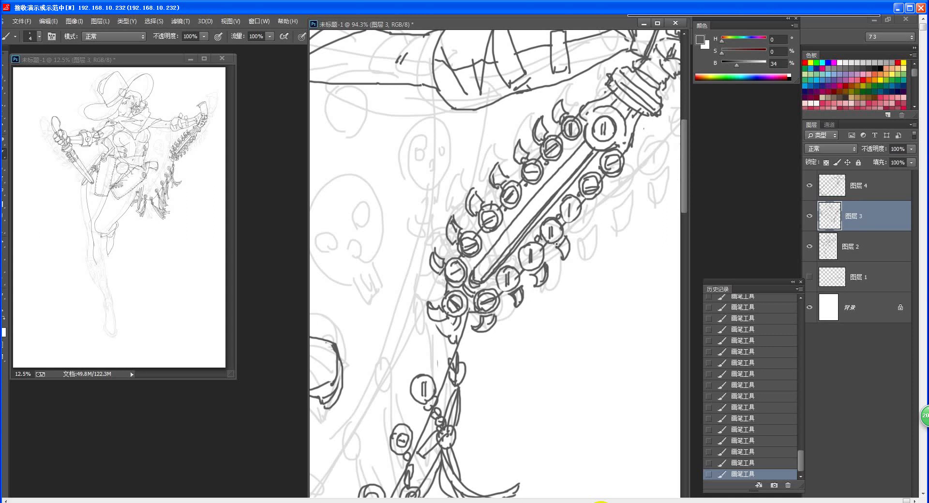
Step: Draw the remaining curved spikes along the lower strand up to the handle and tidy their lines
mouse_move(583, 211)
mouse_down()
mouse_move(587, 234)
mouse_move(574, 241)
mouse_move(588, 230)
mouse_up()
drag(607, 194, 595, 217)
mouse_move(626, 165)
mouse_down()
mouse_move(620, 191)
mouse_move(596, 216)
mouse_up()
key(e)
key(b)
Step: Refine the rim at the upper end of the curved handle in the raised hand
key(z)
drag(554, 289, 509, 285)
key(b)
key(z)
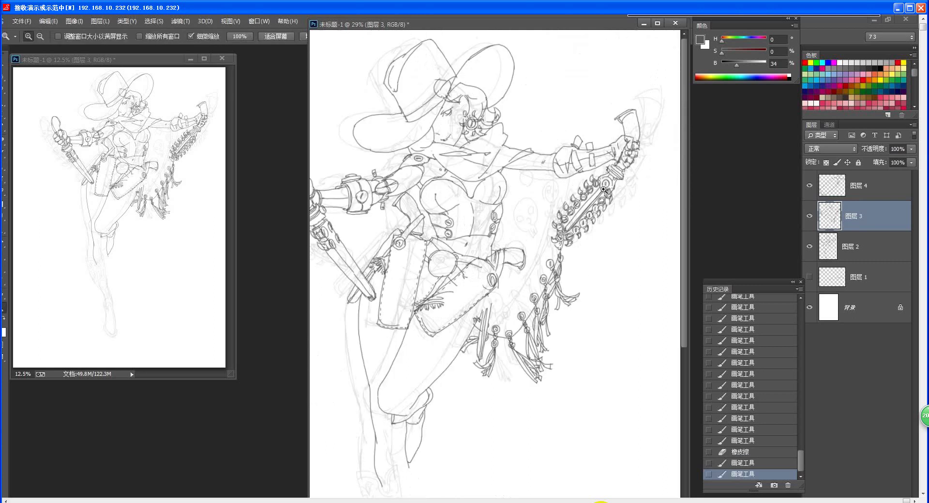
drag(604, 189, 632, 191)
key(b)
drag(564, 207, 503, 296)
drag(596, 125, 574, 177)
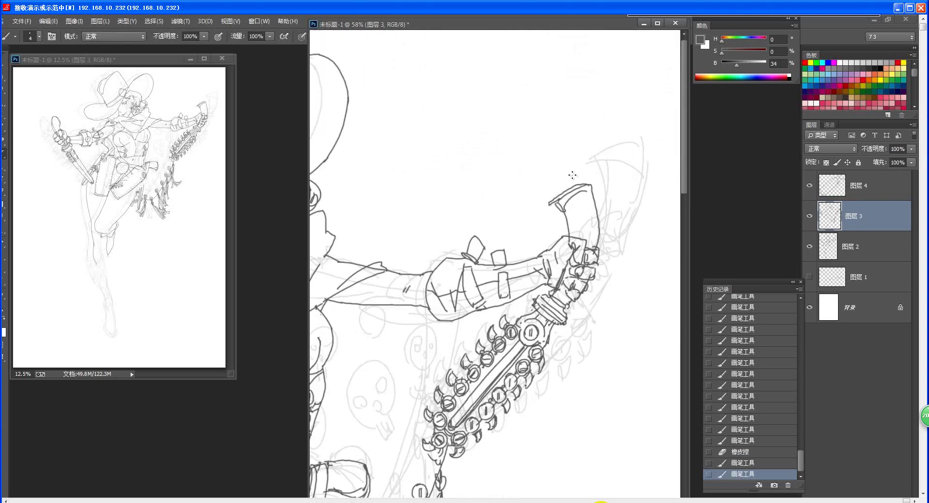
drag(554, 290, 569, 300)
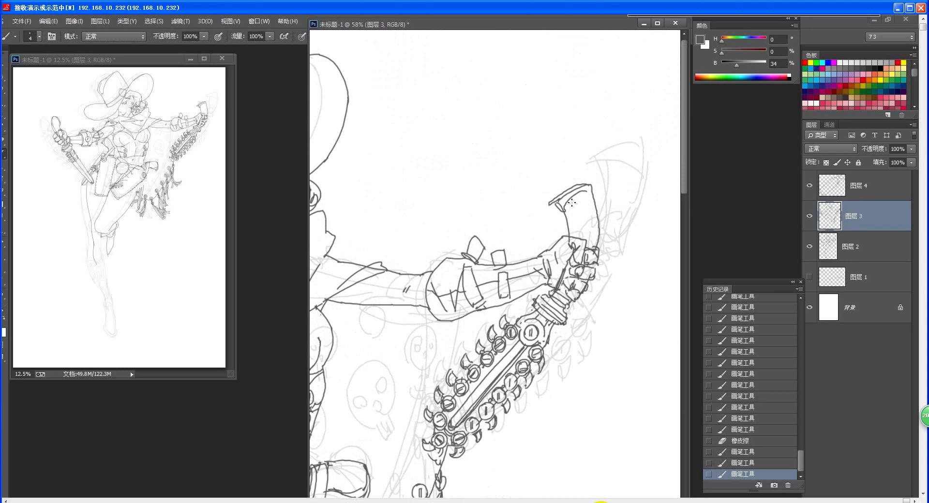
Step: Draw a slotted round stud with a small cap on the upper end of the curved handle
mouse_move(563, 183)
mouse_down()
mouse_move(569, 177)
mouse_move(561, 180)
mouse_up()
key(ctrl+z)
key(ctrl+z)
mouse_move(563, 175)
mouse_down()
mouse_move(555, 183)
mouse_move(570, 174)
mouse_move(566, 185)
mouse_move(553, 172)
mouse_move(559, 161)
mouse_move(556, 186)
mouse_up()
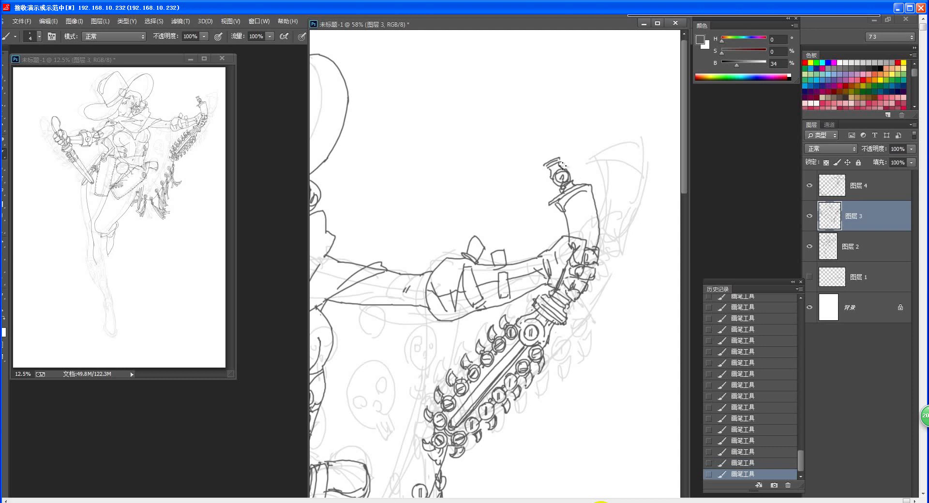
Step: Draw a thin cord looping from the handle's cap to the forearm and continuing down to the waist
mouse_move(566, 172)
mouse_down()
mouse_move(554, 170)
mouse_move(547, 114)
mouse_up()
mouse_move(611, 108)
mouse_down()
mouse_move(581, 105)
mouse_move(616, 91)
mouse_move(562, 111)
mouse_move(569, 122)
mouse_up()
key(ctrl+z)
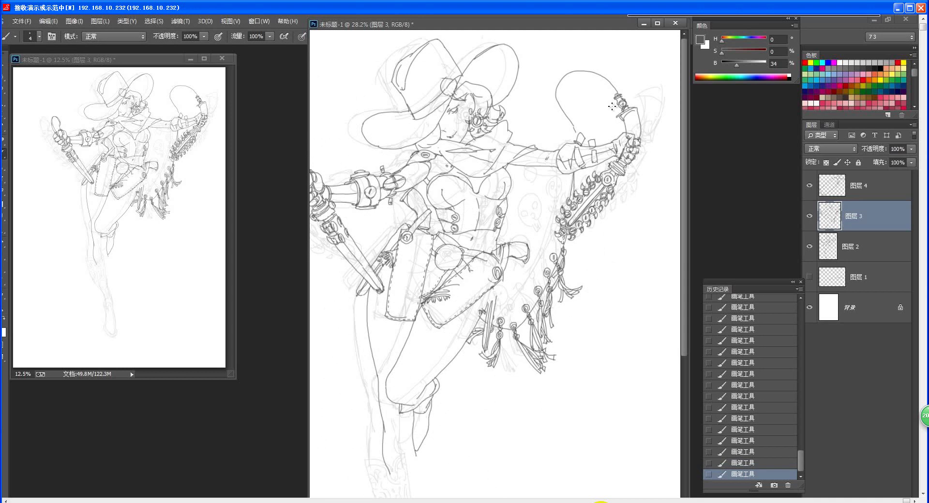
mouse_move(582, 174)
mouse_down()
mouse_move(511, 236)
mouse_move(498, 285)
mouse_up()
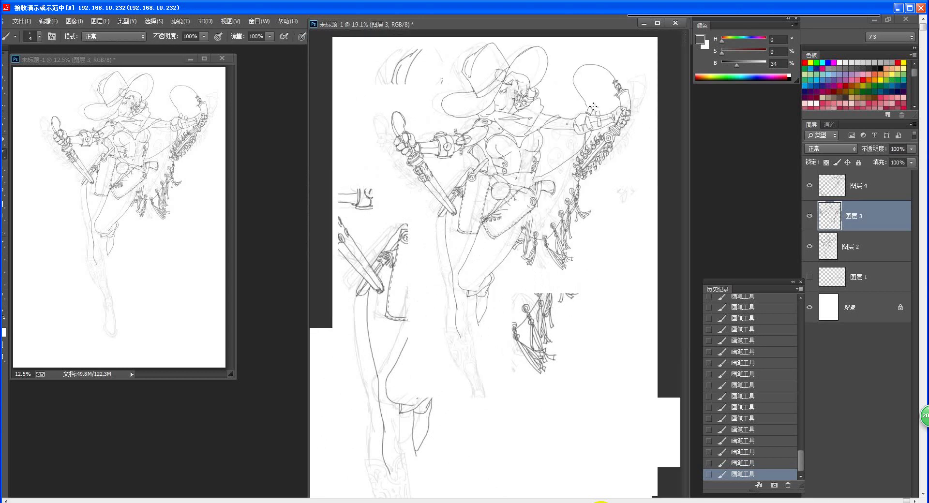
drag(618, 157, 673, 128)
drag(555, 66, 559, 182)
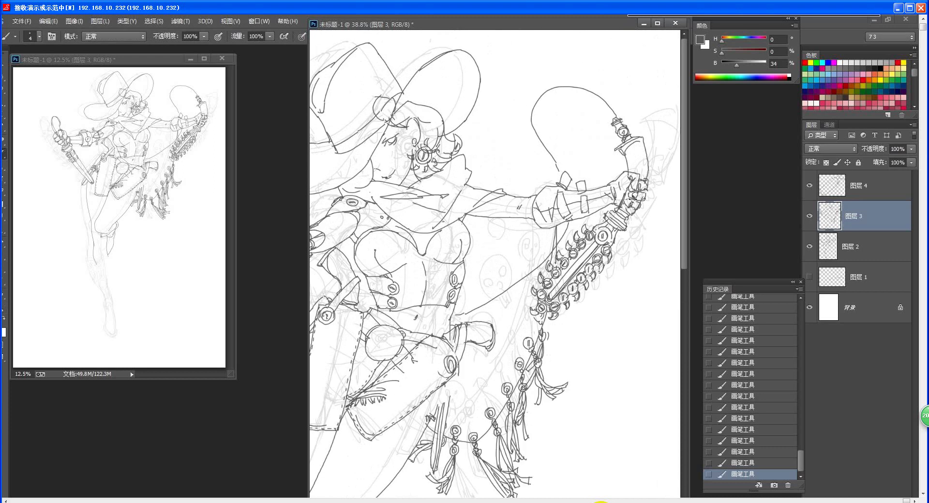
Step: Shift the line art on layer 图层 3 slightly to the left over the rough leg sketch
key(z)
drag(585, 333, 572, 327)
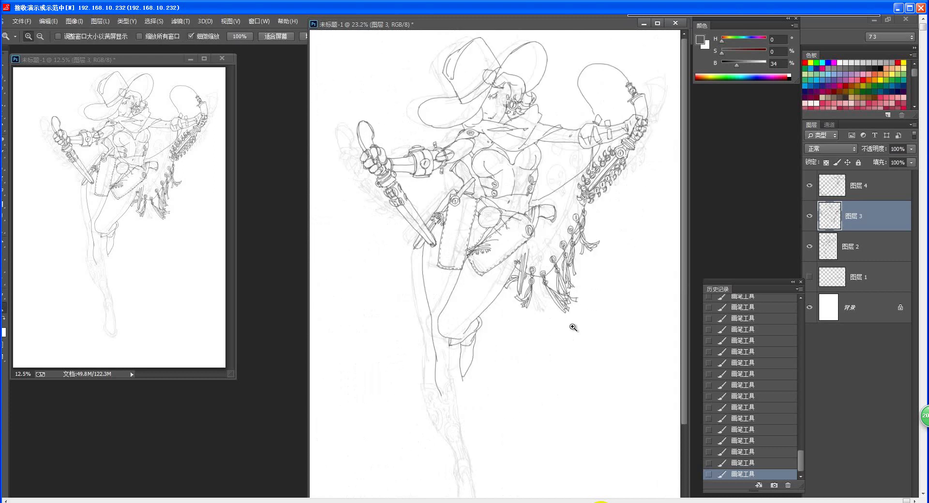
scroll(499, 369, up, 2)
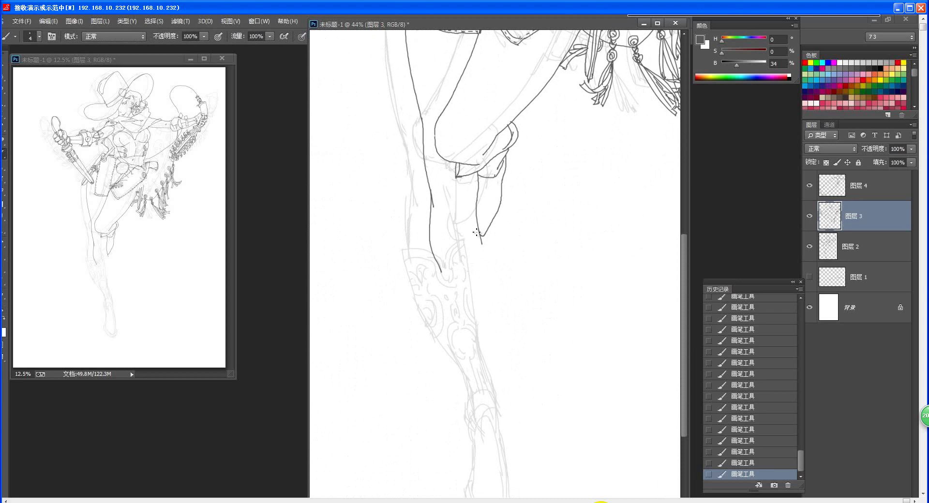
key(v)
drag(487, 233, 472, 197)
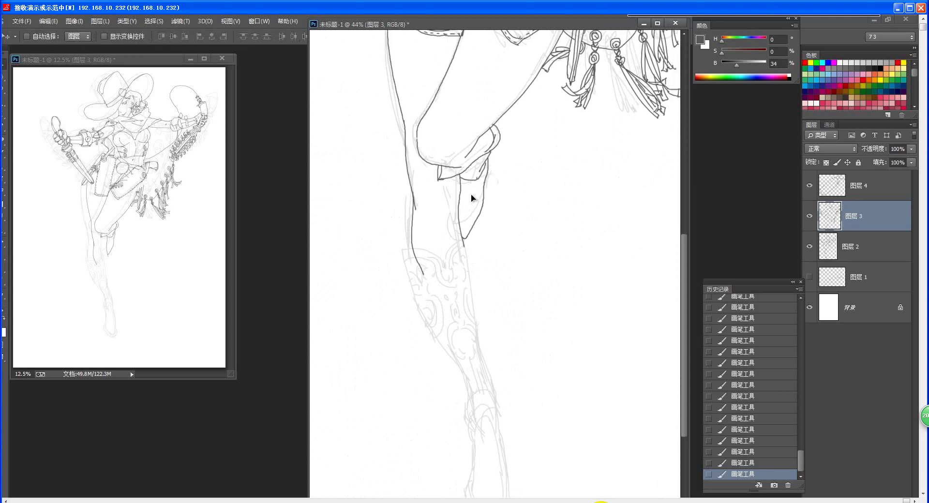
Step: Draw the boot's top edge and its left contour from below the knee down to the ankle
key(ctrl+space)
mouse_move(497, 293)
mouse_down()
mouse_move(478, 319)
mouse_move(516, 343)
mouse_move(468, 276)
mouse_up()
key(space)
mouse_move(390, 240)
mouse_down()
mouse_move(406, 240)
mouse_move(421, 312)
mouse_move(446, 365)
mouse_up()
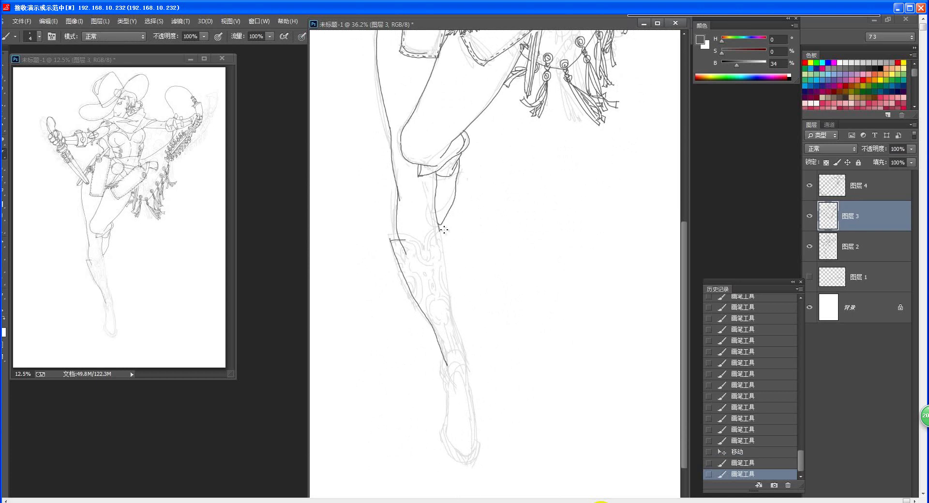
Step: Draw the boot's right contour down to the ankle, correct it, and start the ankle folds
drag(440, 229, 468, 359)
mouse_move(440, 229)
mouse_down()
mouse_move(468, 376)
mouse_move(442, 366)
mouse_move(441, 350)
mouse_move(445, 370)
mouse_move(467, 357)
mouse_move(440, 365)
mouse_move(504, 360)
mouse_up()
key(b)
key(ctrl+z)
key(e)
key(b)
key(ctrl+space)
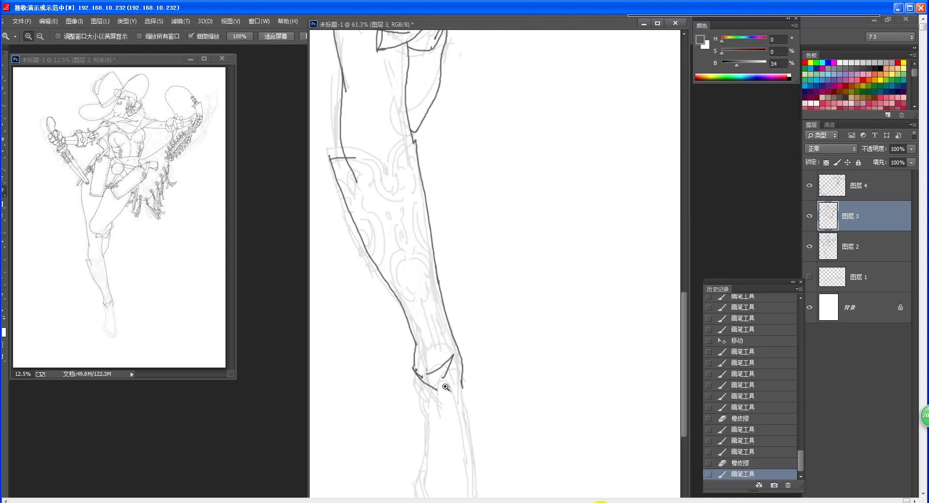
Step: Erase the lower ankle fold line and redraw the fold with a pointed tip at the right
key(e)
mouse_move(441, 390)
mouse_down()
mouse_move(415, 373)
mouse_move(430, 358)
mouse_move(467, 393)
mouse_up()
key(b)
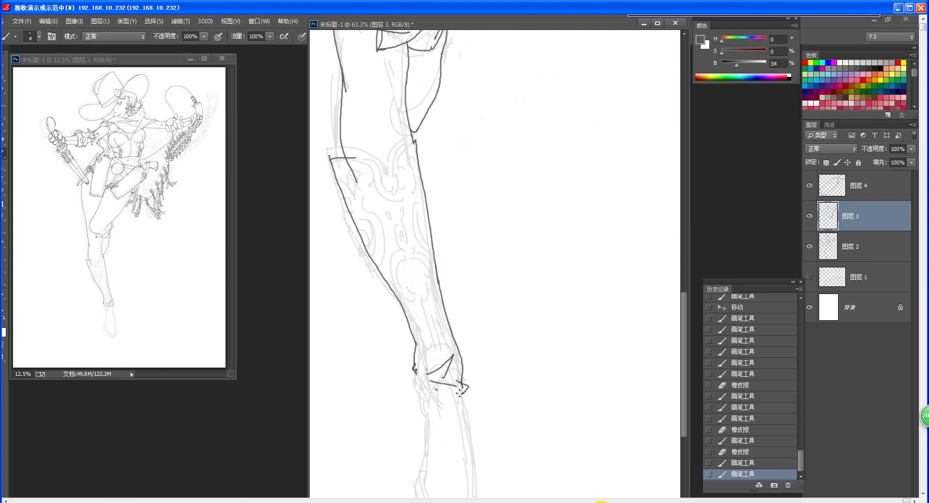
Step: Draw the start of the foot's left contour downward from the ankle, redoing the first stroke
key(z)
alt+click(452, 413)
key(b)
scroll(452, 413, up, 3)
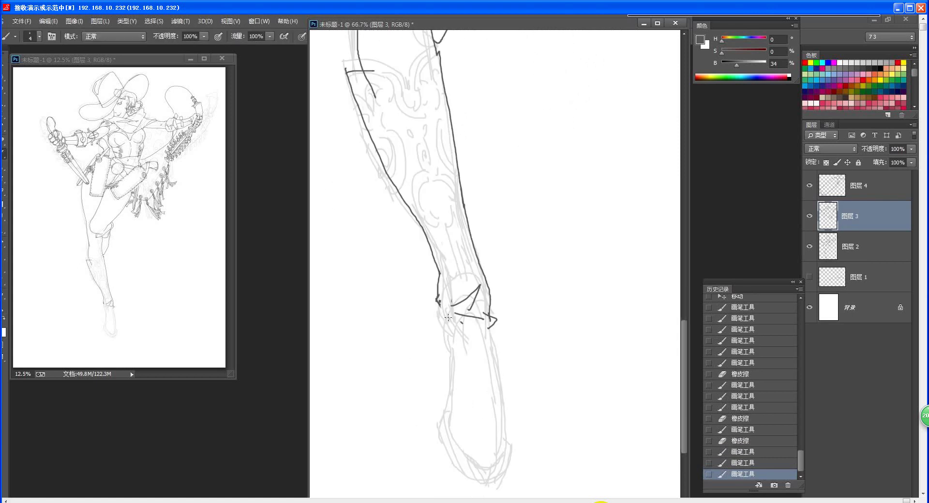
mouse_move(441, 310)
mouse_down()
mouse_move(445, 331)
mouse_move(443, 321)
mouse_up()
key(ctrl+z)
drag(443, 317, 445, 340)
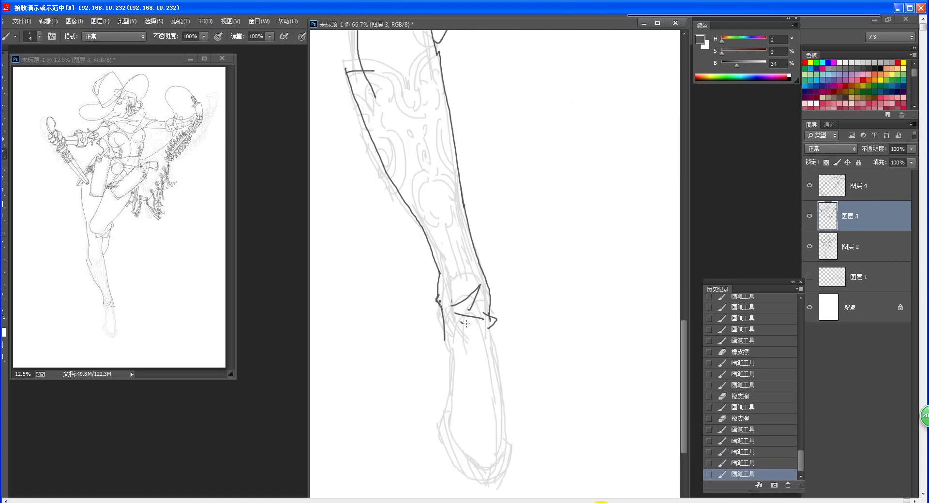
Step: Outline both sides of the foot down to a narrow pointed toe
key(z)
scroll(509, 336, down, 5)
key(b)
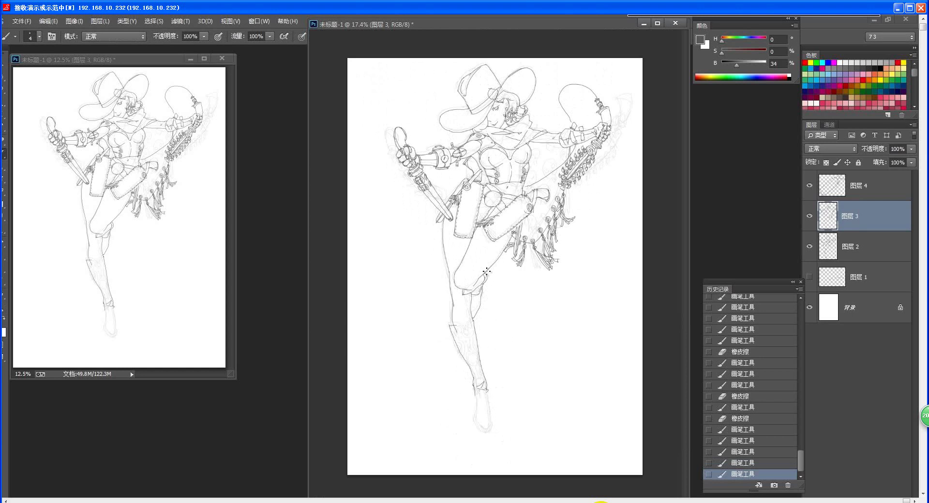
key(z)
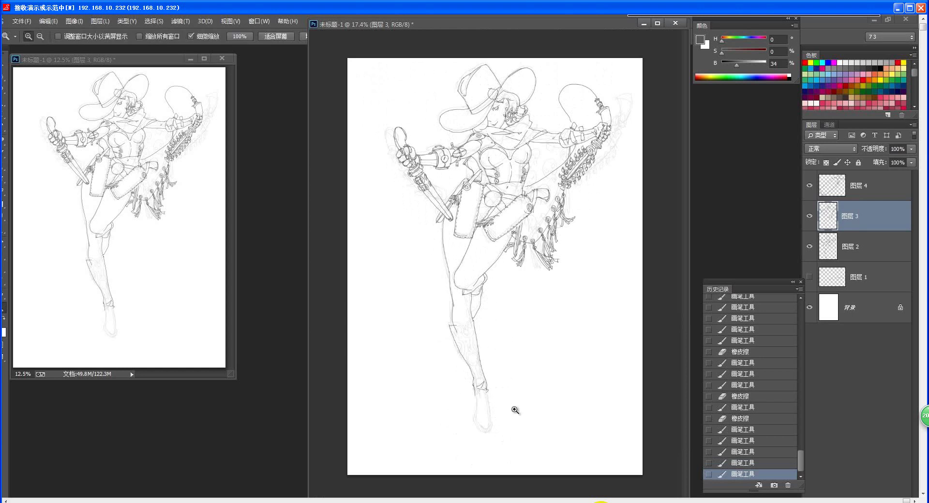
mouse_move(514, 409)
mouse_down()
mouse_move(502, 386)
mouse_move(498, 281)
mouse_move(474, 320)
mouse_move(476, 347)
mouse_up()
key(b)
mouse_move(440, 304)
mouse_down()
mouse_move(436, 349)
mouse_move(453, 380)
mouse_up()
mouse_move(476, 337)
mouse_down()
mouse_move(479, 357)
mouse_move(465, 382)
mouse_move(453, 380)
mouse_move(464, 383)
mouse_up()
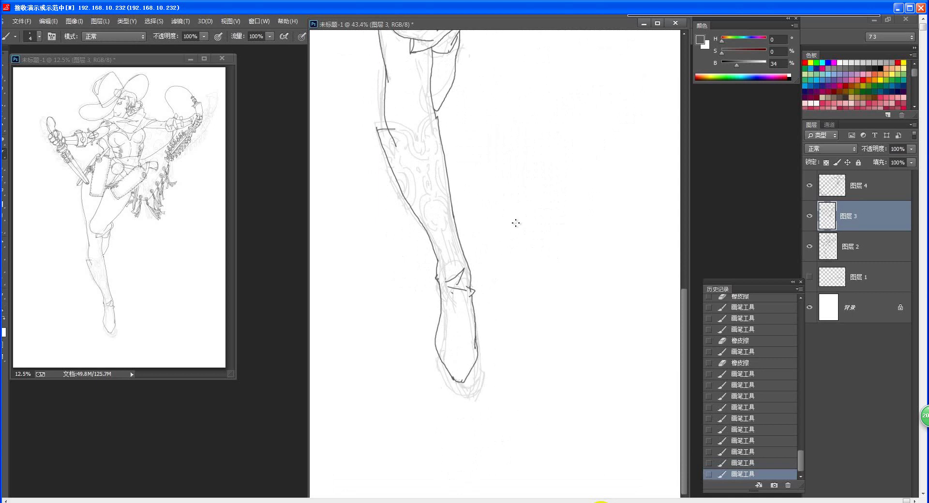
Step: Select the boot below the knee with the Lasso and move it slightly down to lengthen the leg
drag(503, 313, 506, 369)
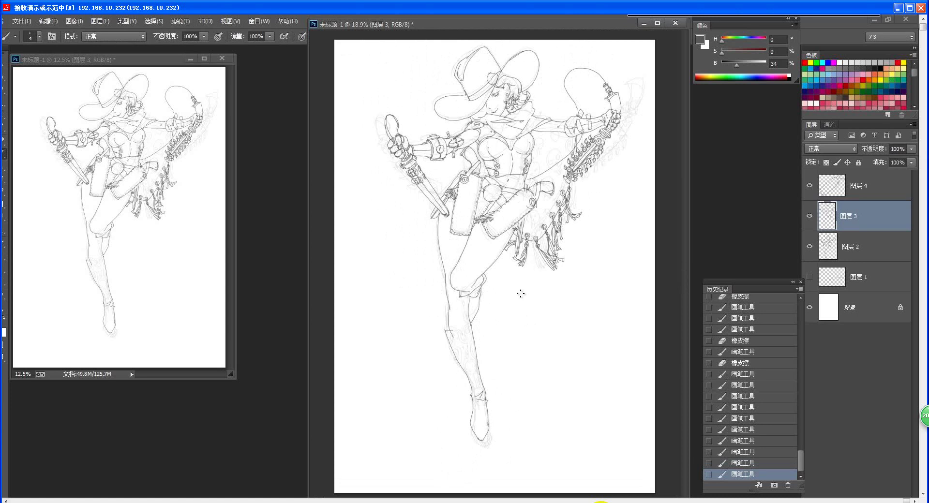
key(l)
scroll(513, 368, up, 3)
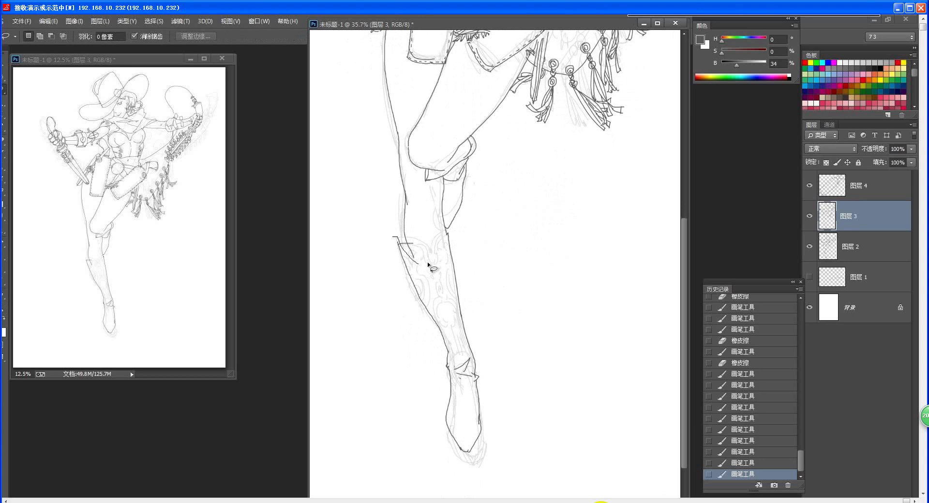
mouse_move(428, 262)
mouse_down()
mouse_move(448, 232)
mouse_move(479, 278)
mouse_move(509, 426)
mouse_move(421, 445)
mouse_move(370, 276)
mouse_up()
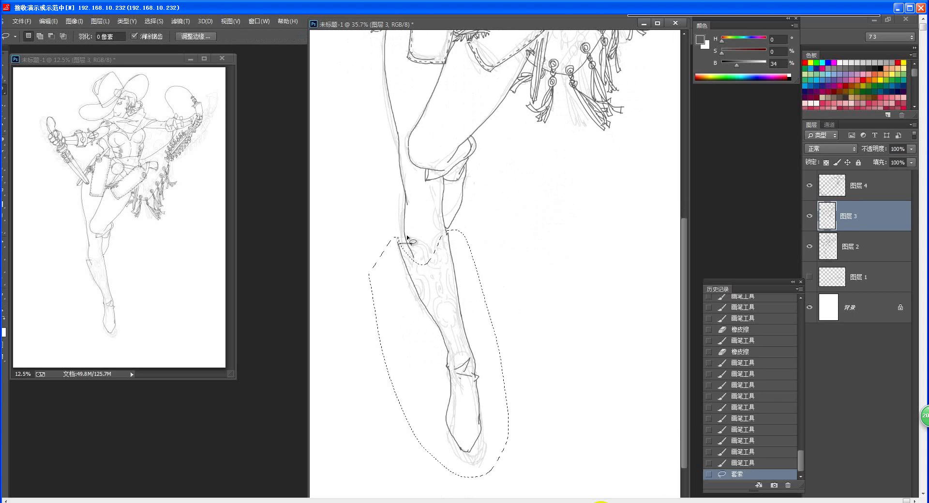
key(v)
mouse_move(475, 346)
mouse_down()
mouse_move(473, 380)
mouse_move(480, 372)
mouse_up()
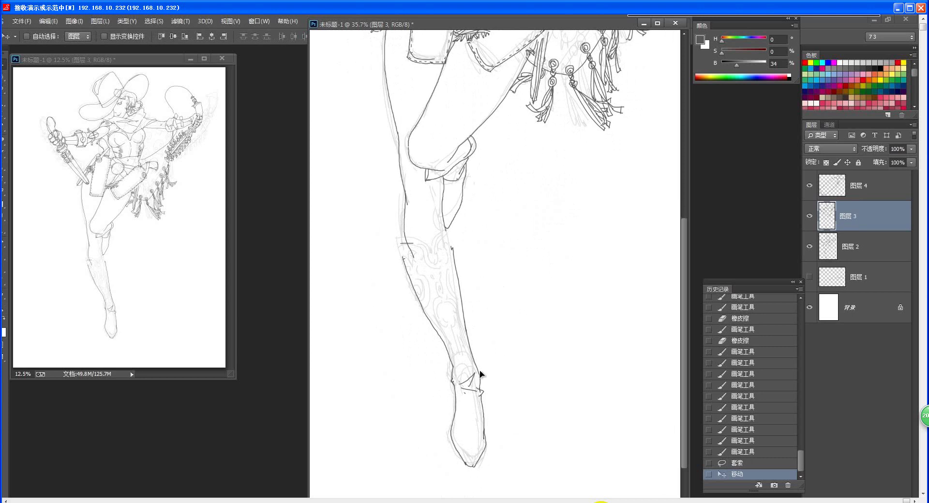
Step: Deselect the boot, erase the short horizontal line at its top and extend the calf's right contour down to the boot
key(ctrl+d)
mouse_move(485, 267)
mouse_down()
mouse_move(491, 281)
mouse_move(548, 297)
mouse_up()
key(e)
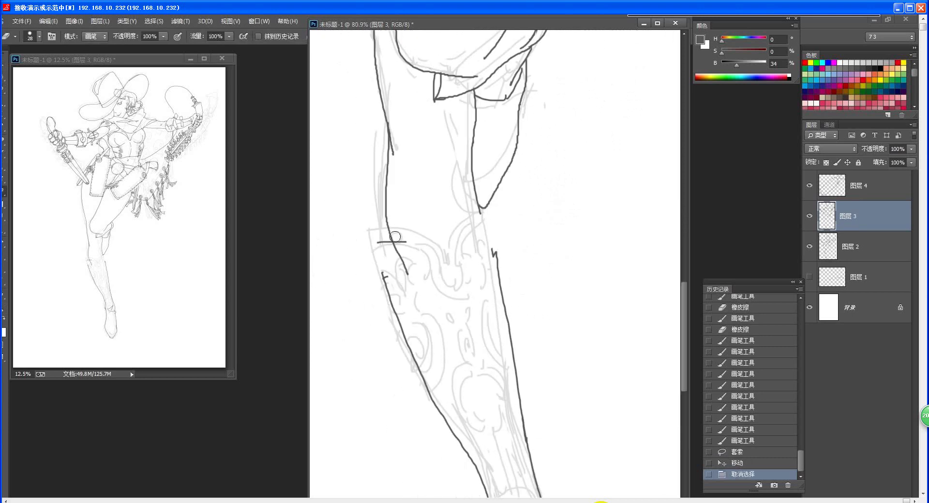
drag(377, 244, 411, 239)
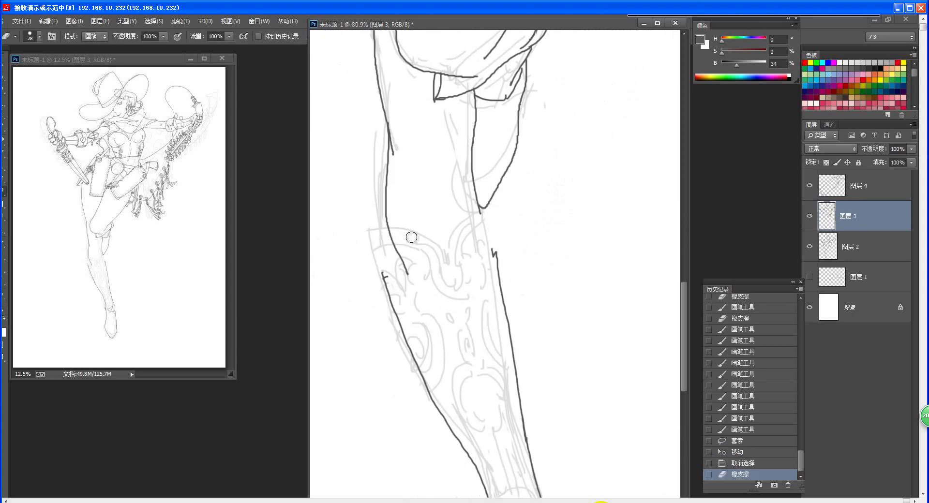
key(b)
drag(481, 212, 493, 251)
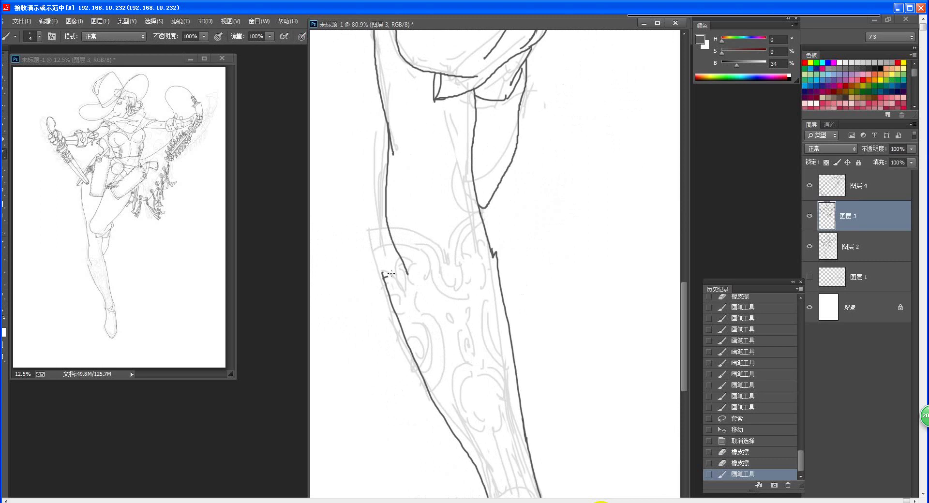
Step: Draw the boot's top edge as two curves dipping toward a central V, redoing the right curve
drag(396, 271, 429, 287)
drag(492, 248, 496, 255)
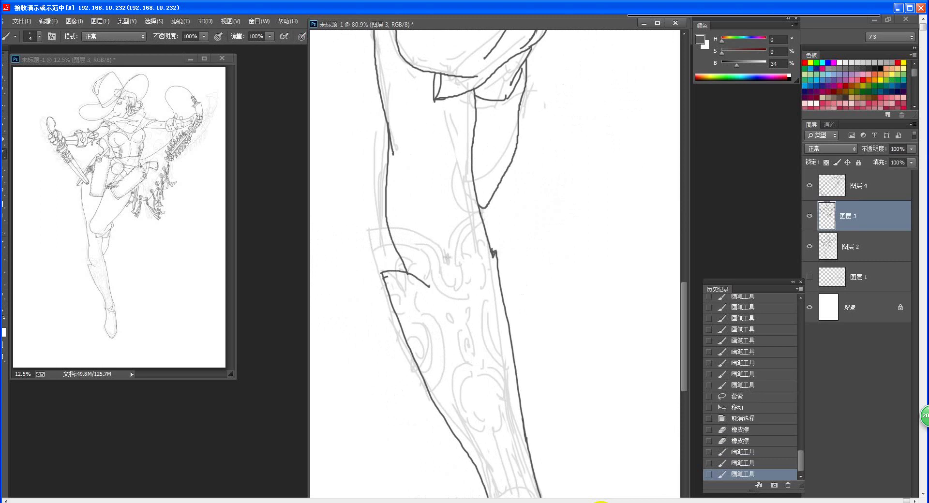
drag(382, 273, 407, 264)
drag(493, 255, 463, 300)
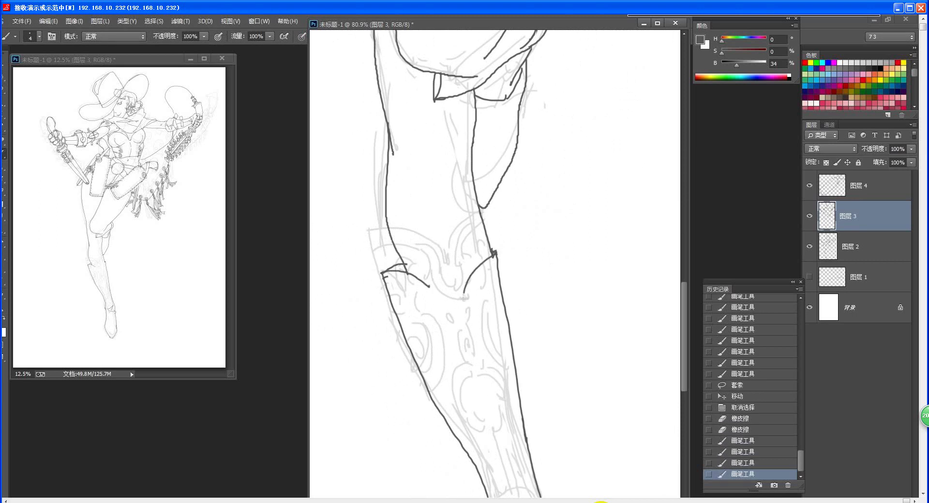
key(ctrl+z)
drag(493, 256, 469, 303)
key(ctrl+z)
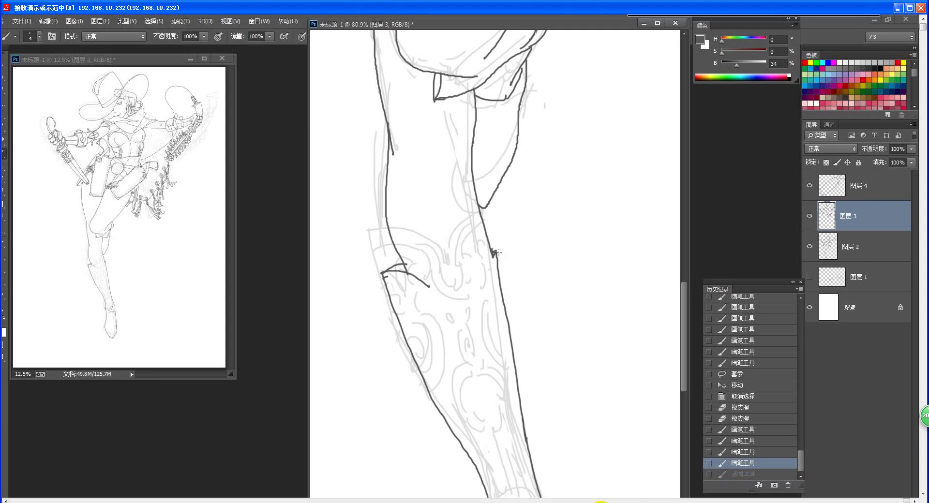
drag(494, 255, 470, 307)
drag(426, 285, 461, 323)
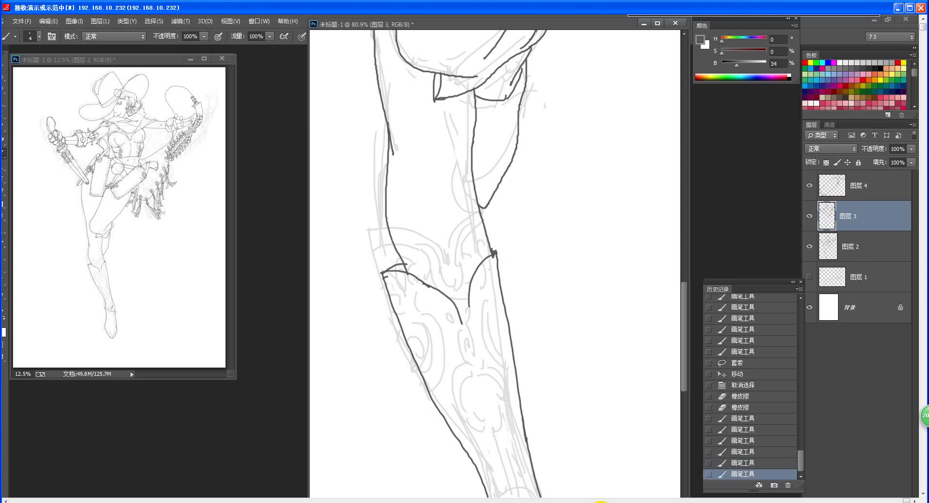
Step: Double the boot's V-shaped top edge with a parallel line and finish its centre with a small pointed tip
mouse_move(409, 272)
mouse_down()
mouse_move(450, 292)
mouse_move(467, 320)
mouse_move(470, 303)
mouse_move(466, 321)
mouse_move(463, 287)
mouse_move(494, 252)
mouse_up()
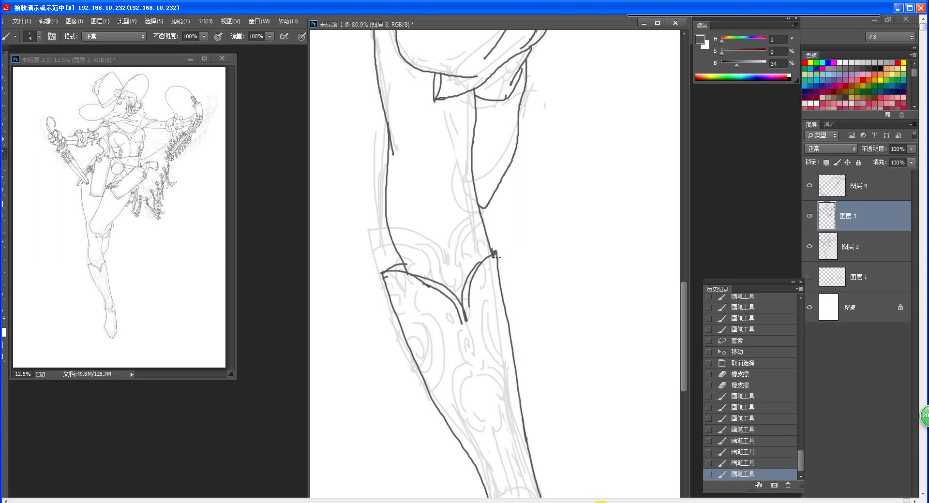
drag(471, 310, 472, 346)
mouse_move(474, 322)
mouse_down()
mouse_move(472, 344)
mouse_move(464, 331)
mouse_move(487, 344)
mouse_move(436, 339)
mouse_up()
key(ctrl+space)
drag(510, 285, 498, 281)
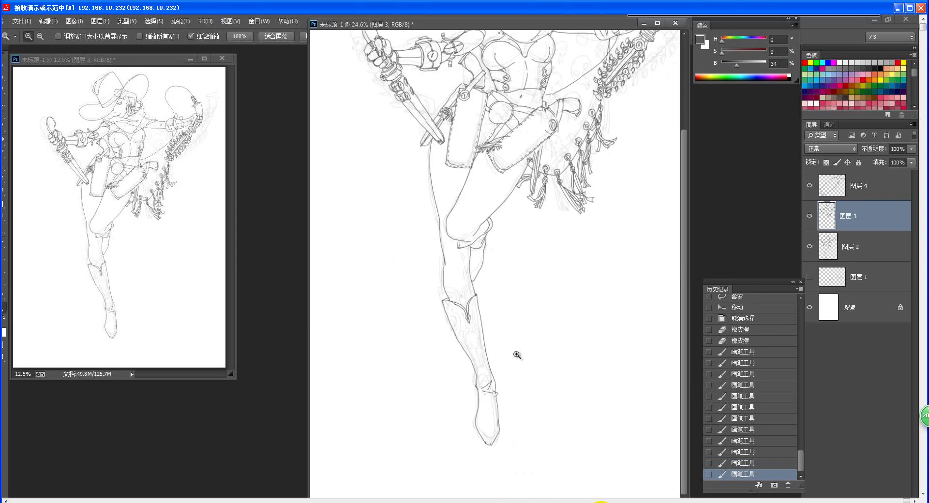
scroll(517, 354, down, 3)
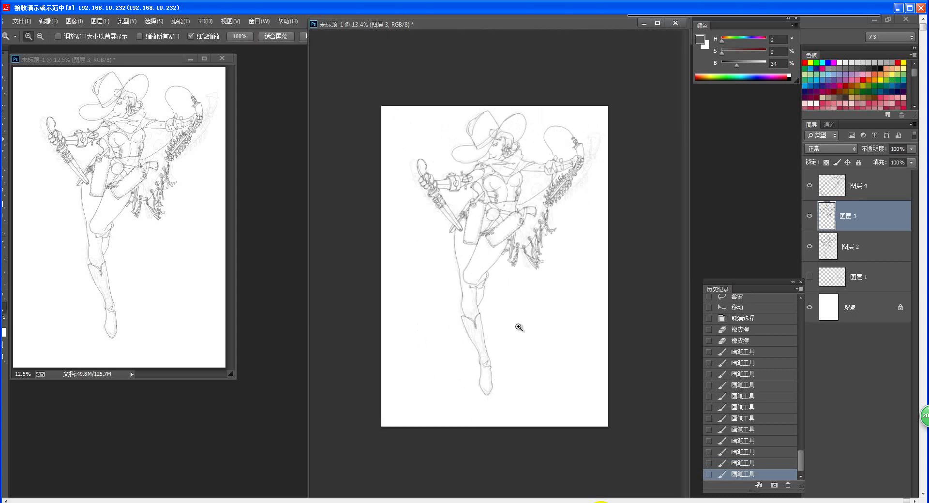
Step: Draw a rounder outer contour from the foot's left side to the toe and erase the old pointed toe tip
scroll(498, 353, up, 6)
key(b)
scroll(535, 398, down, 2)
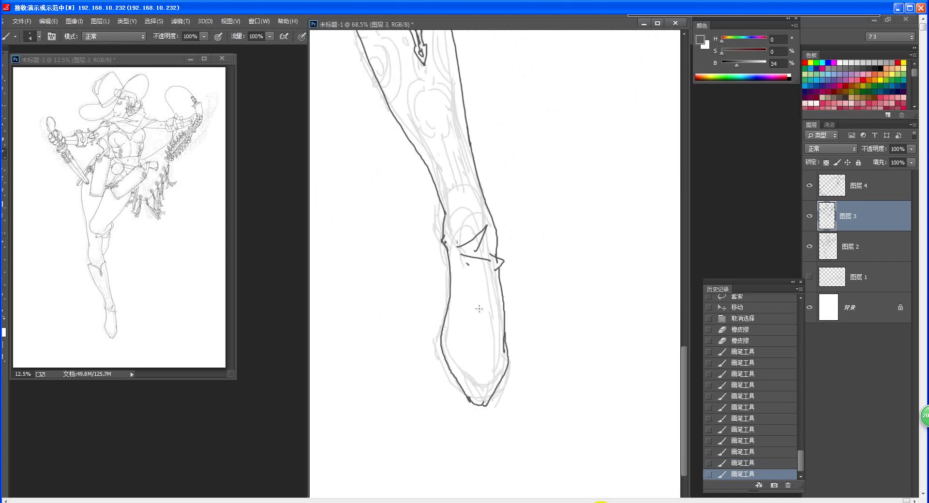
drag(440, 317, 435, 348)
key(ctrl+z)
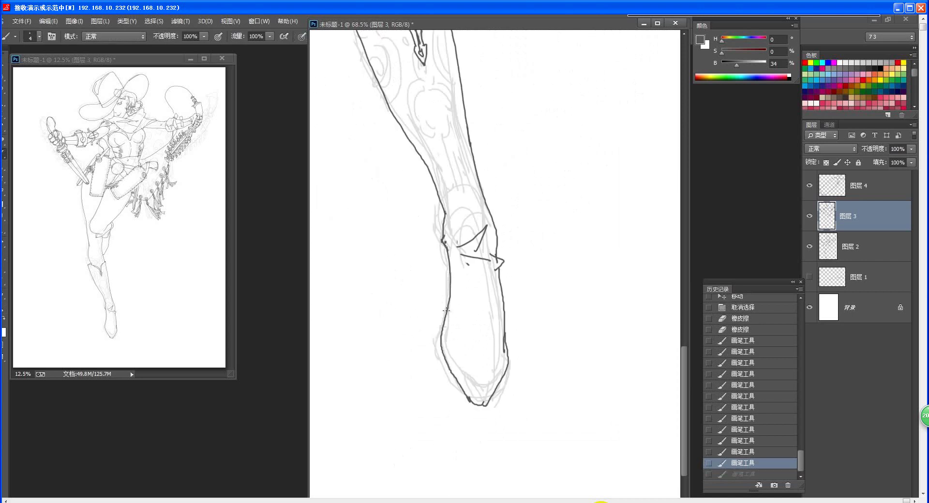
mouse_move(446, 310)
mouse_down()
mouse_move(437, 353)
mouse_move(466, 403)
mouse_move(509, 375)
mouse_move(473, 407)
mouse_move(462, 385)
mouse_move(490, 400)
mouse_up()
key(e)
key(b)
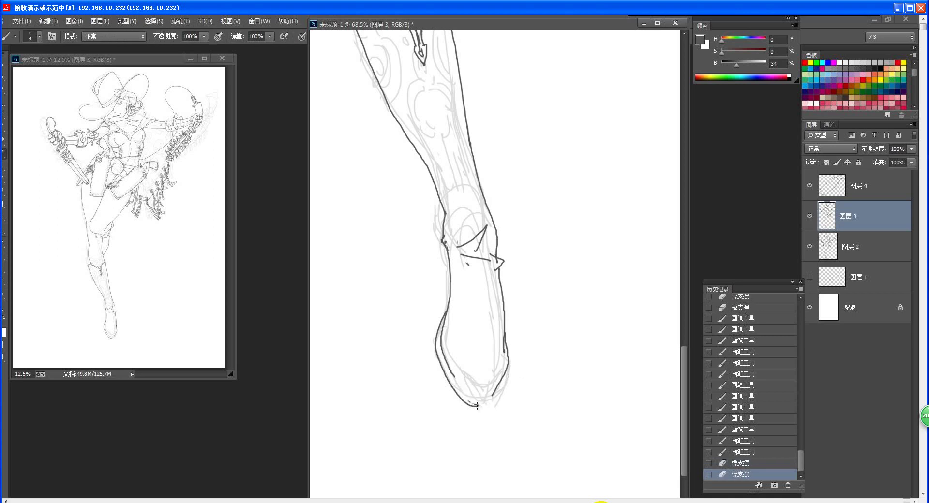
Step: Close the rounded toe on the right and add an inner line parallel to it for the sole edge
click(494, 393)
key(ctrl+z)
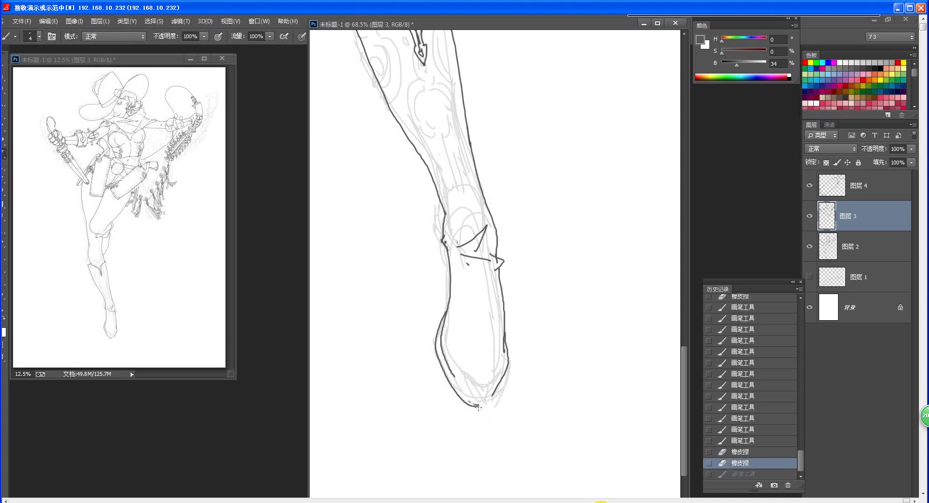
drag(506, 364, 506, 362)
drag(454, 375, 468, 393)
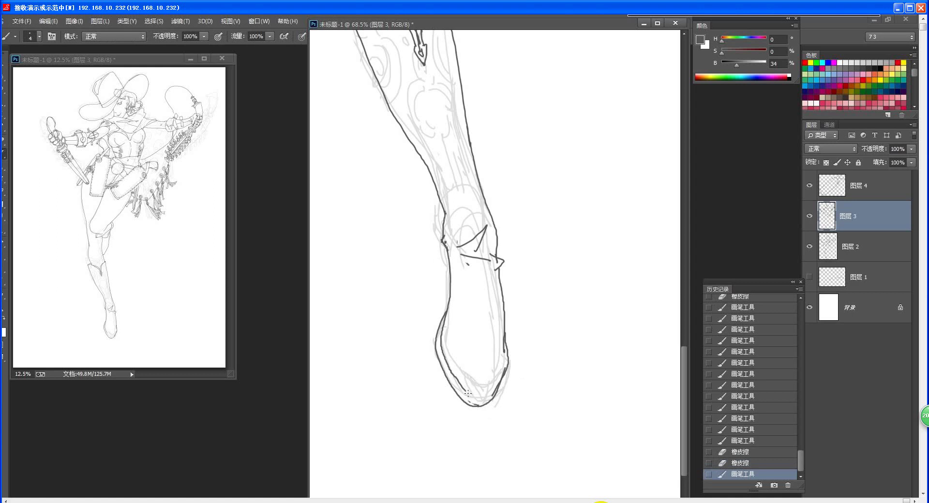
drag(506, 361, 496, 395)
key(e)
key(b)
drag(505, 349, 496, 396)
Step: Draw a slightly bulging contour on the left side of the foot just below the ankle
key(ctrl+space)
mouse_move(528, 338)
mouse_down()
mouse_move(482, 415)
mouse_move(474, 307)
mouse_up()
key(ctrl+space)
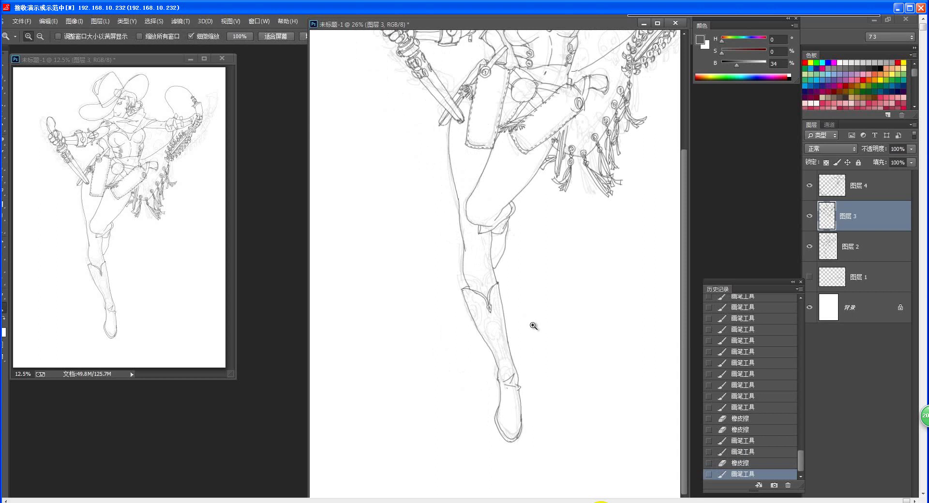
drag(533, 326, 519, 333)
key(ctrl+space)
drag(476, 424, 530, 441)
key(b)
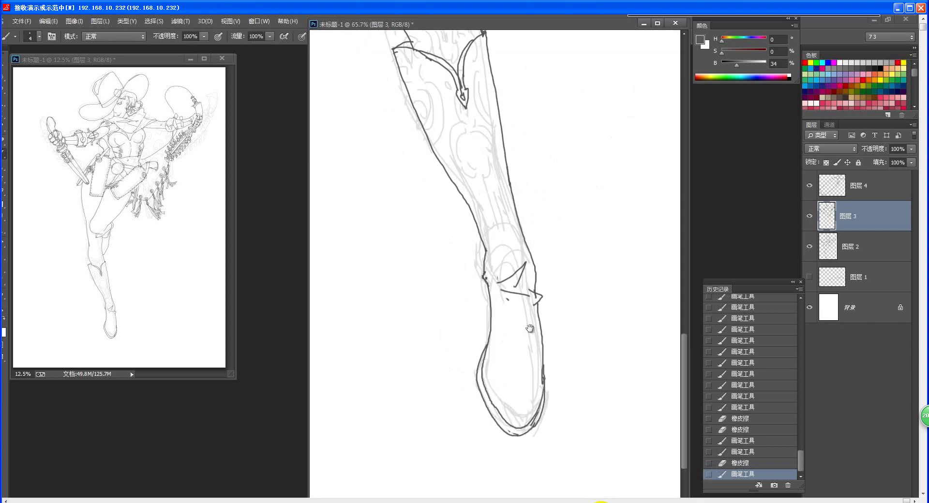
drag(484, 285, 490, 334)
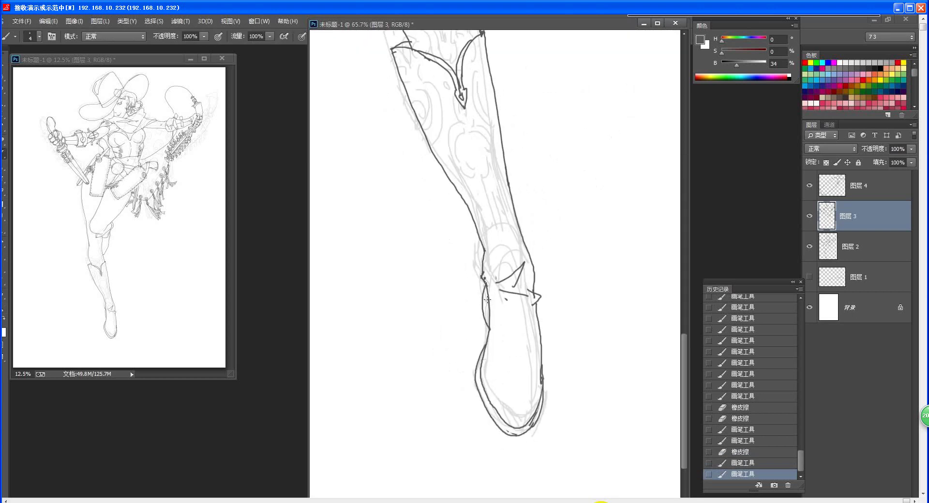
key(ctrl+space)
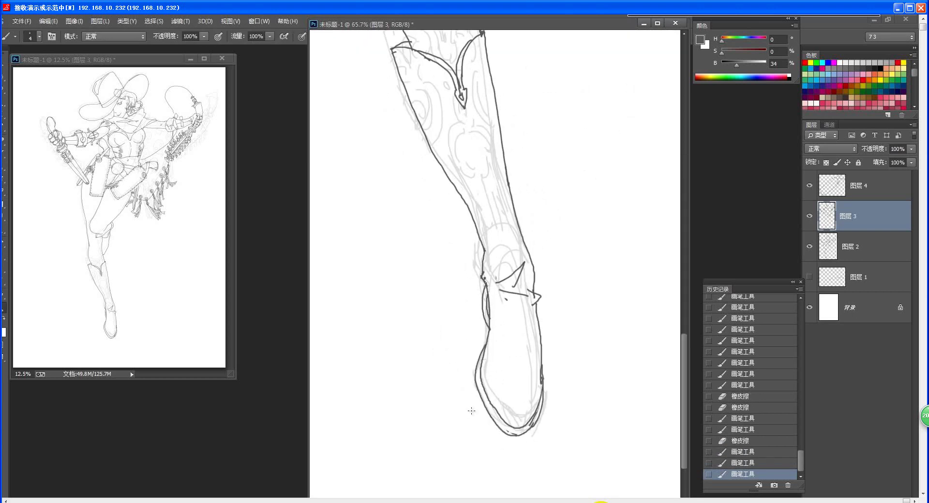
Step: Erase the overlapping lines on the ankle's left side and redraw the contour cleanly into the foot
mouse_move(535, 393)
mouse_down()
mouse_move(492, 382)
mouse_move(522, 405)
mouse_up()
key(ctrl+space)
key(e)
drag(445, 395, 443, 407)
key(b)
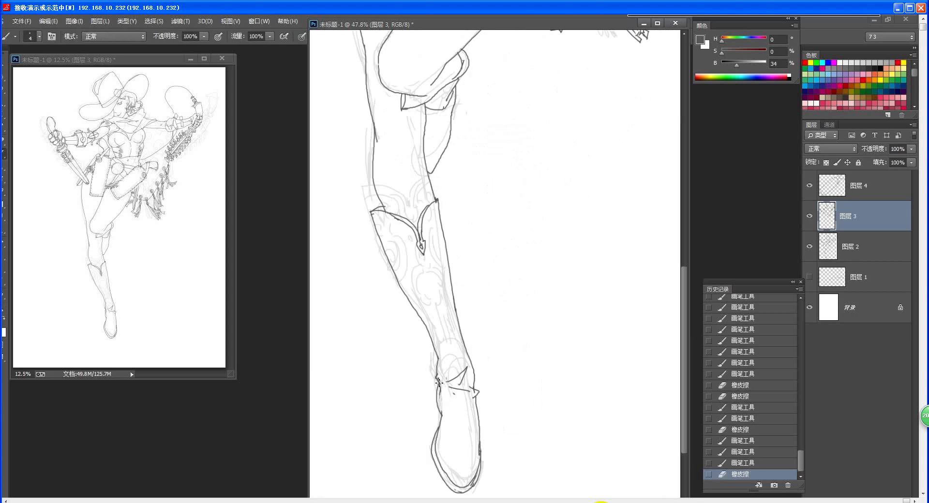
key(e)
key(b)
drag(436, 375, 439, 389)
key(e)
key(b)
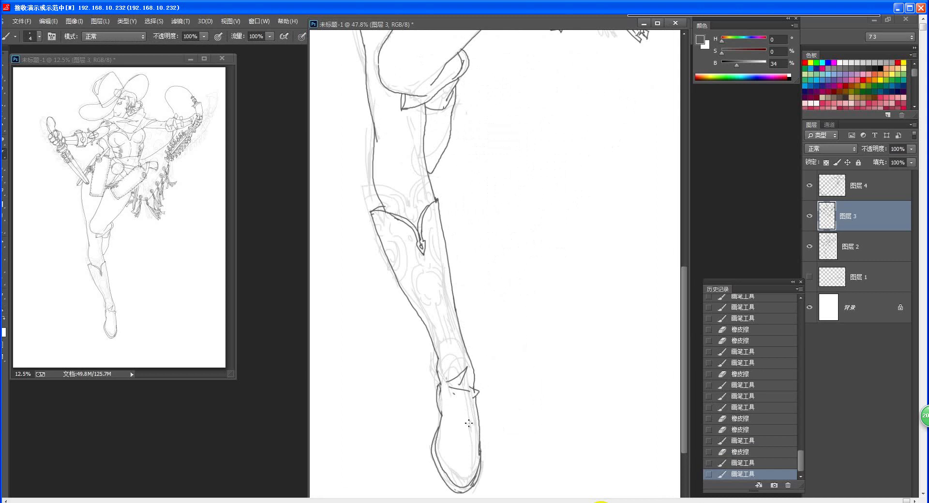
Step: Draw crease lines across the foot above the toe with a small pointed fold at the right edge
key(z)
click(503, 408)
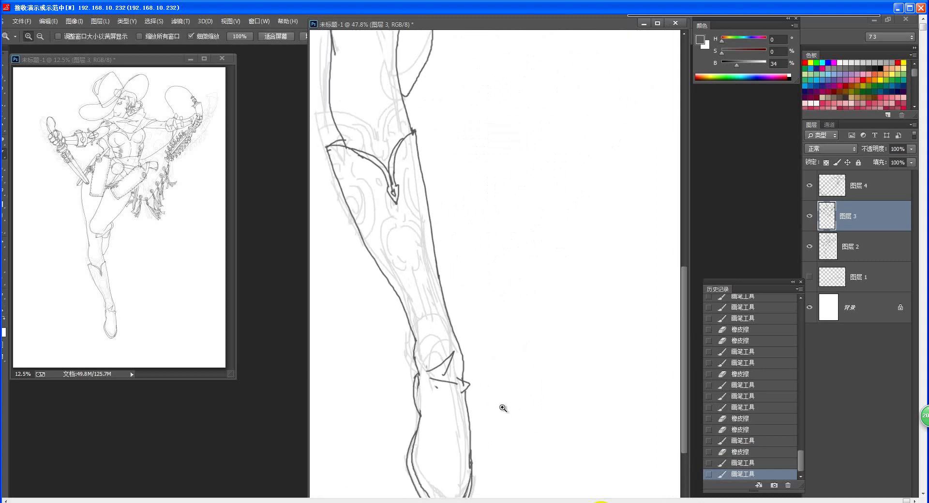
drag(490, 434, 506, 332)
mouse_move(439, 353)
mouse_down()
mouse_move(464, 365)
mouse_move(491, 361)
mouse_up()
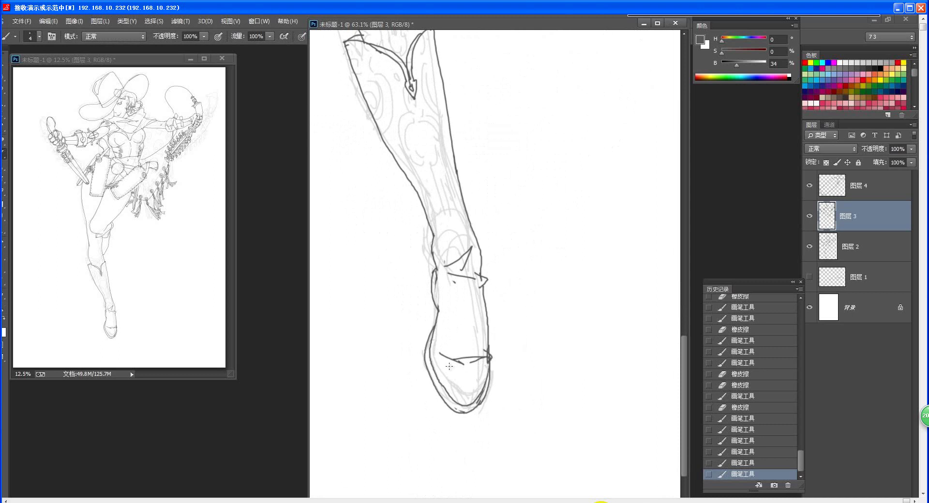
key(z)
key(ctrl+0)
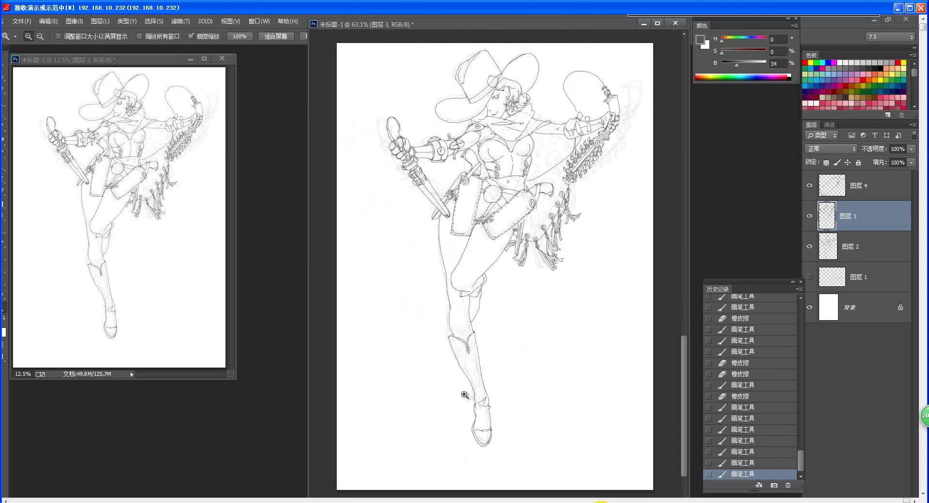
drag(465, 395, 500, 377)
key(b)
drag(502, 346, 497, 337)
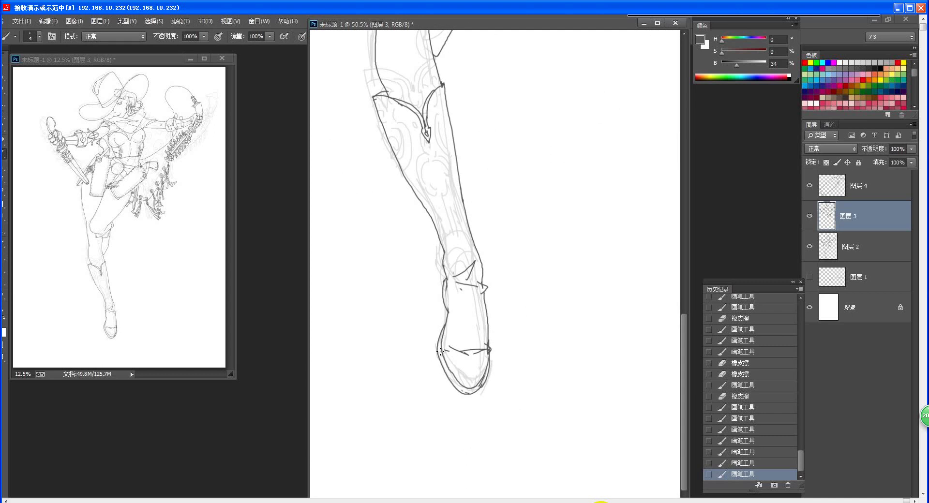
mouse_move(477, 388)
mouse_down()
mouse_move(490, 374)
mouse_move(469, 395)
mouse_up()
Step: Decorate the left side of the boot's top with a scalloped band, small dots and a curved scroll motif
key(ctrl+space)
mouse_move(515, 338)
mouse_down()
mouse_move(469, 332)
mouse_move(506, 365)
mouse_up()
key(ctrl+space)
key(b)
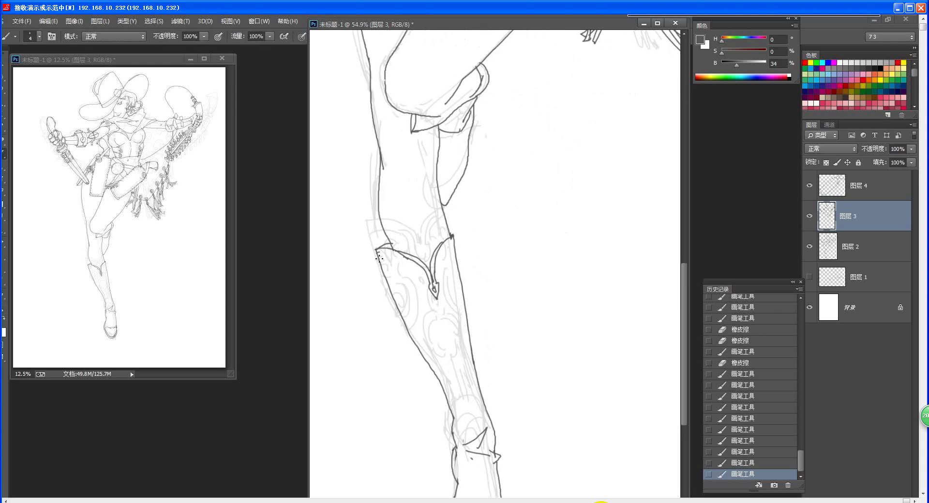
mouse_move(378, 257)
mouse_down()
mouse_move(411, 275)
mouse_move(393, 265)
mouse_move(392, 277)
mouse_move(382, 272)
mouse_move(418, 277)
mouse_move(415, 306)
mouse_up()
key(ctrl+z)
drag(420, 273, 415, 278)
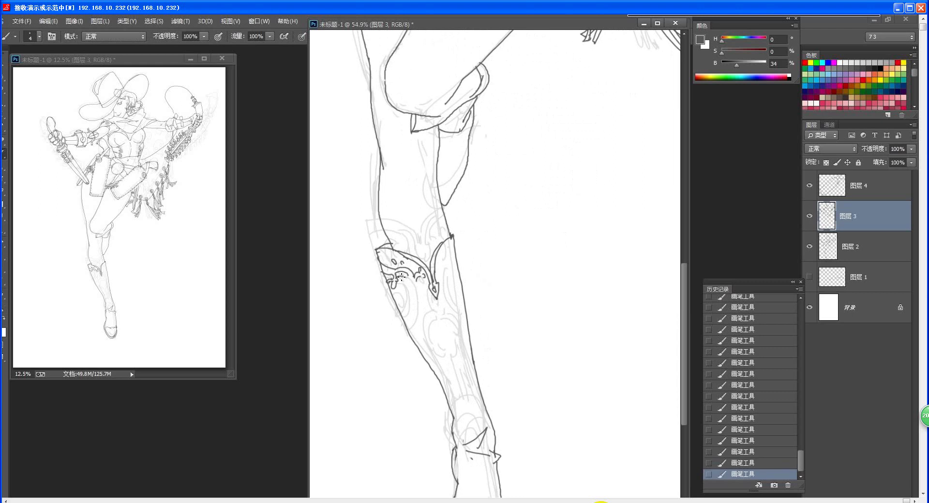
drag(420, 291, 408, 327)
Step: Add matching dots and scroll ornaments to the right side of the boot's top, undoing faulty strokes
mouse_move(409, 287)
mouse_down()
mouse_move(397, 309)
mouse_move(412, 316)
mouse_move(419, 295)
mouse_move(411, 285)
mouse_move(442, 273)
mouse_move(446, 254)
mouse_up()
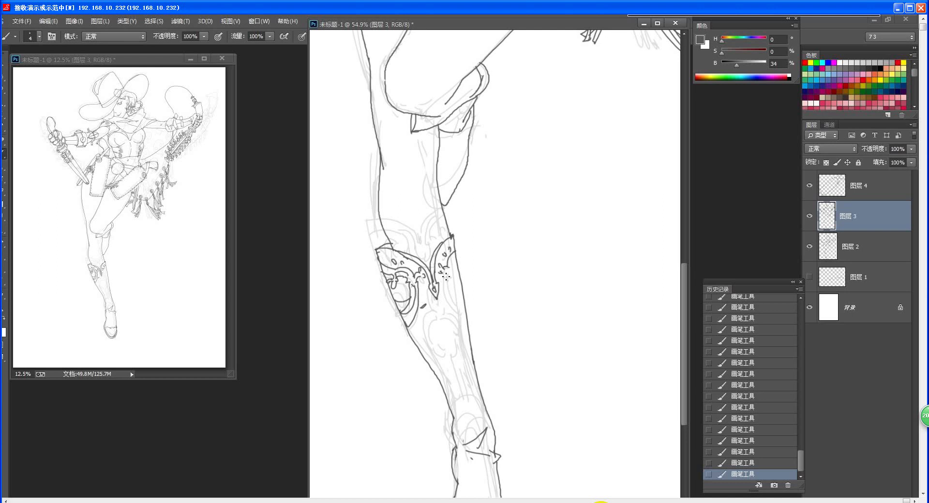
key(ctrl+z)
mouse_move(448, 274)
mouse_down()
mouse_move(467, 314)
mouse_move(454, 260)
mouse_up()
key(ctrl+z)
key(ctrl+z)
Step: Draw a leaf-filled medallion in the middle of the boot shaft and scrollwork beneath it down toward the ankle
mouse_move(438, 308)
mouse_down()
mouse_move(428, 334)
mouse_move(437, 344)
mouse_up()
mouse_move(438, 311)
mouse_down()
mouse_move(442, 342)
mouse_move(449, 318)
mouse_move(445, 342)
mouse_move(461, 327)
mouse_move(445, 347)
mouse_move(436, 340)
mouse_move(444, 327)
mouse_move(419, 334)
mouse_up()
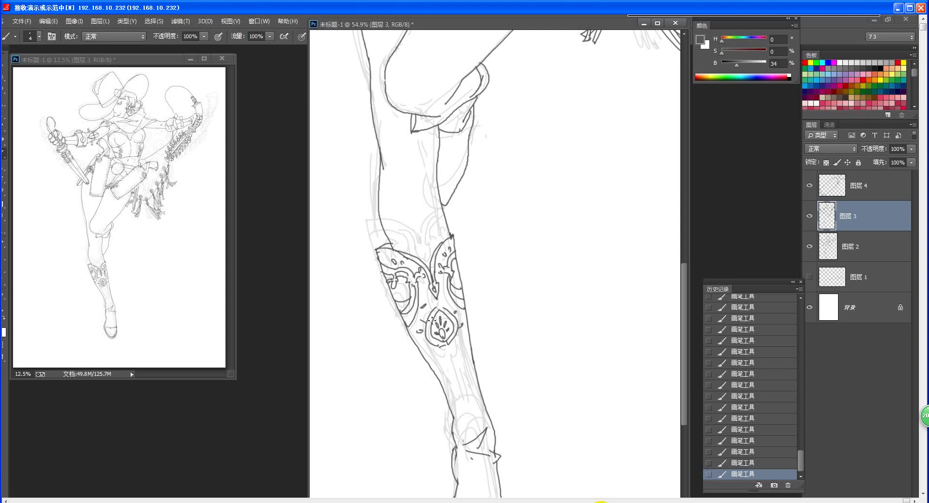
mouse_move(436, 363)
mouse_down()
mouse_move(441, 350)
mouse_move(469, 345)
mouse_move(468, 335)
mouse_move(437, 366)
mouse_move(449, 367)
mouse_move(450, 404)
mouse_move(444, 366)
mouse_move(472, 378)
mouse_move(475, 394)
mouse_move(453, 399)
mouse_move(458, 407)
mouse_move(468, 384)
mouse_move(451, 411)
mouse_move(482, 399)
mouse_up()
key(ctrl+z)
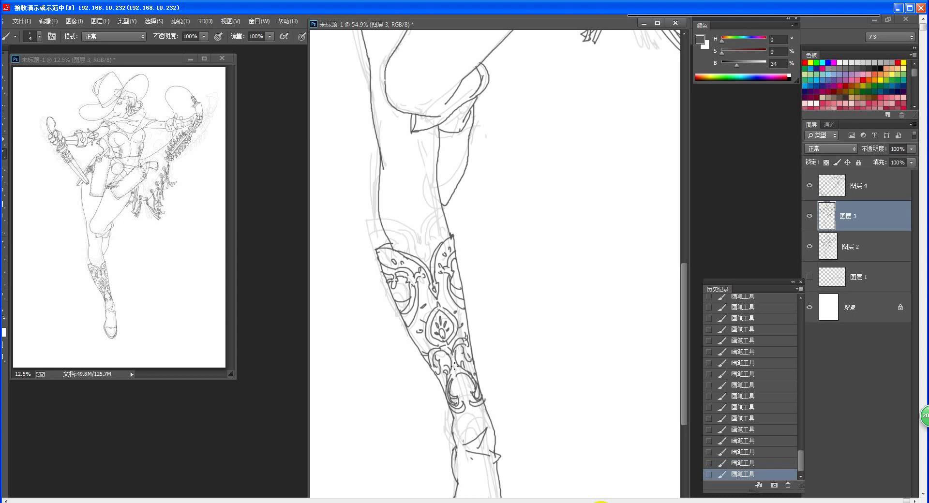
Step: Draw a two-lobed toe cap edge with a pointed centre and add small dots along it
drag(523, 370, 465, 361)
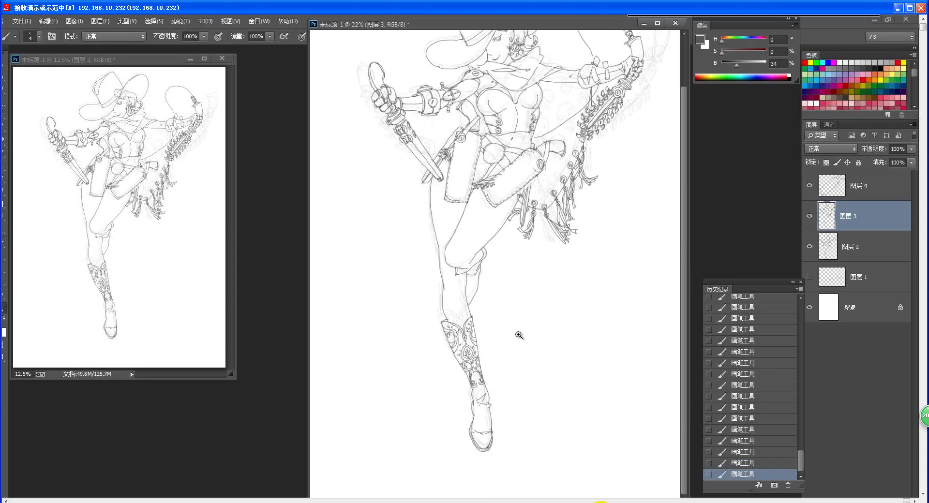
drag(519, 336, 504, 358)
mouse_move(506, 399)
mouse_down()
mouse_move(510, 376)
mouse_move(527, 415)
mouse_move(520, 363)
mouse_move(558, 246)
mouse_up()
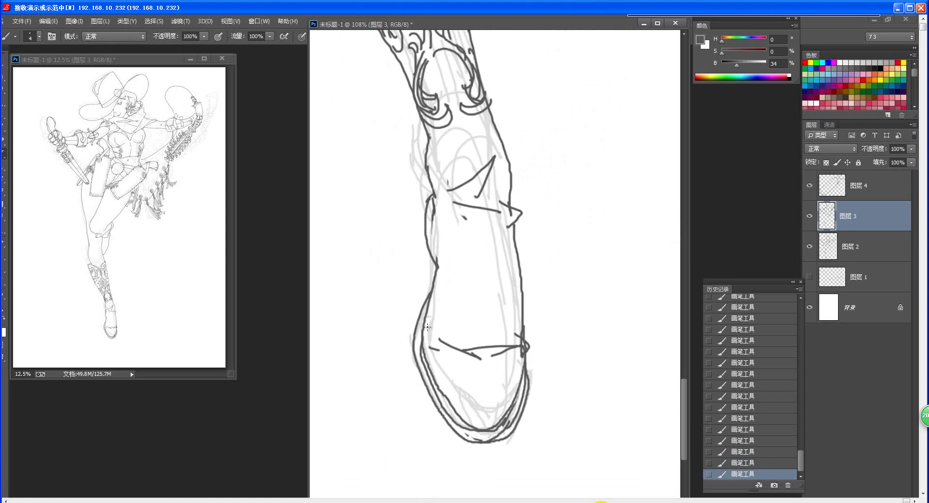
mouse_move(427, 327)
mouse_down()
mouse_move(490, 347)
mouse_move(491, 377)
mouse_move(524, 334)
mouse_up()
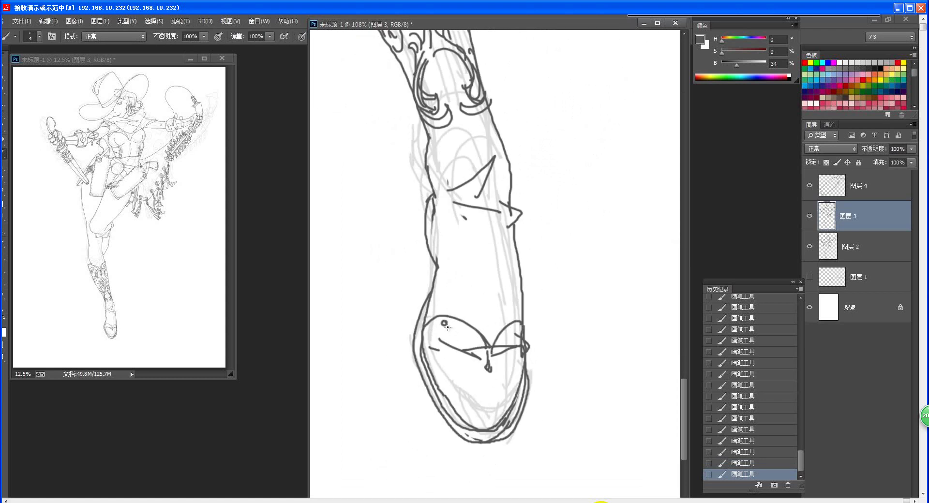
click(469, 338)
click(503, 341)
click(516, 329)
Step: Add a detail line along the foot's left side above the toe cap, undoing the extra stroke near the ankle
drag(430, 313, 438, 265)
mouse_move(437, 221)
mouse_down()
mouse_move(437, 264)
mouse_move(440, 252)
mouse_up()
key(ctrl+z)
key(ctrl+space)
key(space)
mouse_move(548, 334)
mouse_down()
mouse_move(503, 334)
mouse_move(525, 378)
mouse_move(521, 425)
mouse_move(500, 432)
mouse_move(571, 426)
mouse_up()
key(ctrl+space)
key(b)
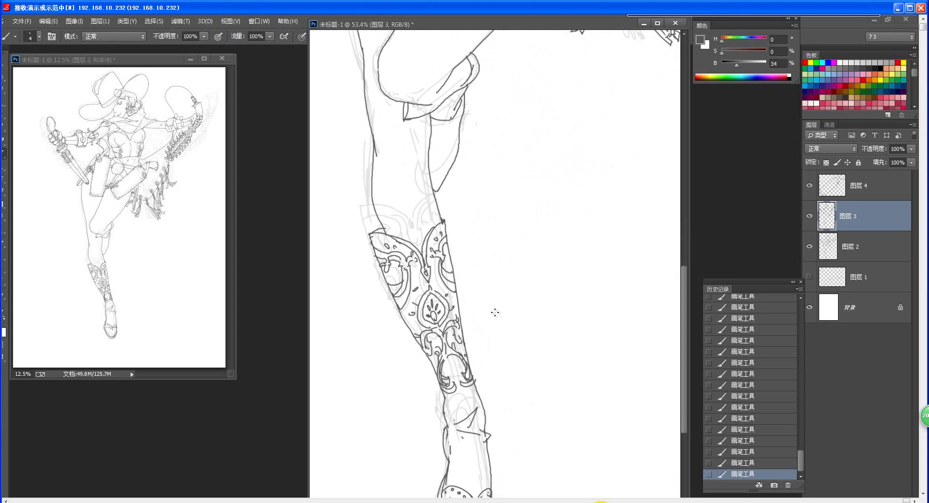
Step: Erase the stray line end inside the supporting leg's left contour beside the bent knee
drag(489, 254, 539, 408)
key(e)
drag(430, 274, 441, 296)
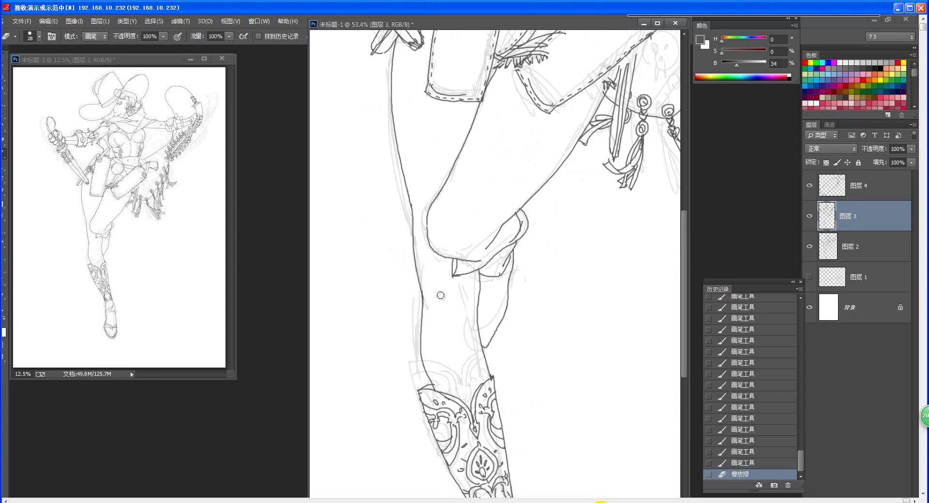
Step: Draw a short inner line down the supporting leg from the knee cuff, undoing the unwanted attempts
key(b)
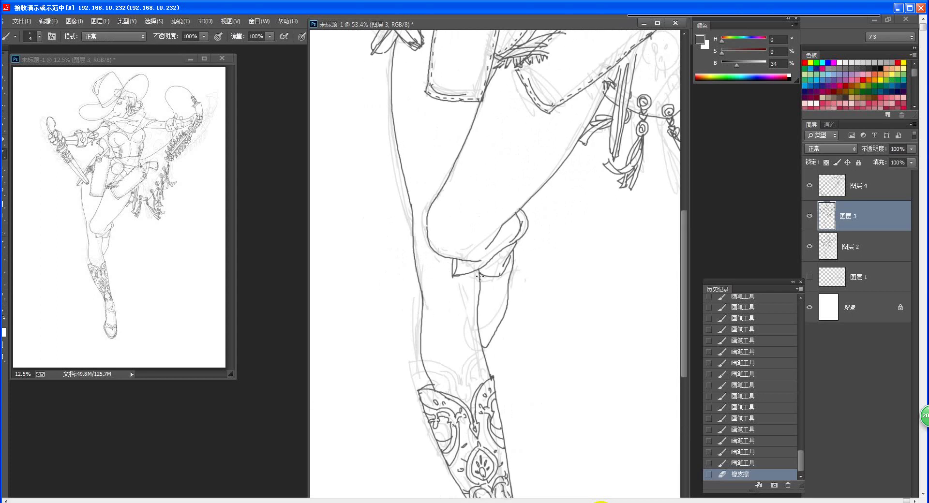
key(ctrl+z)
drag(478, 272, 472, 307)
key(ctrl+z)
key(z)
mouse_move(528, 384)
mouse_down()
mouse_move(519, 400)
mouse_move(528, 416)
mouse_move(498, 375)
mouse_up()
key(b)
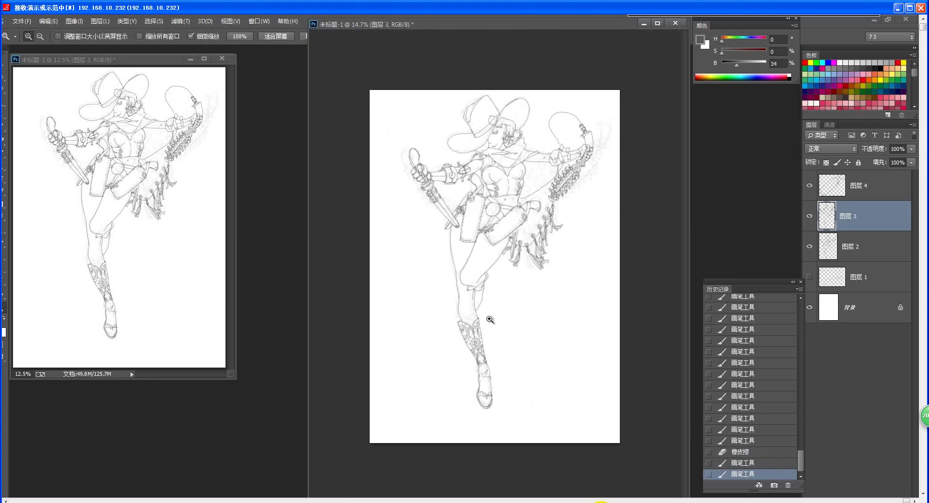
Step: Reinforce the raised rear boot's outer edge and draw a curved band across it with a row of small dots, undoing misplaced dots
alt+scroll(488, 317, up, 5)
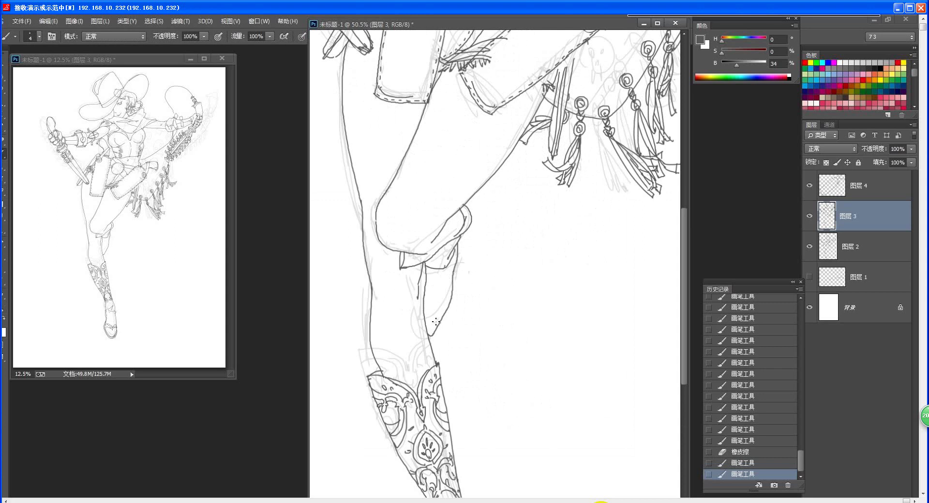
drag(452, 275, 434, 324)
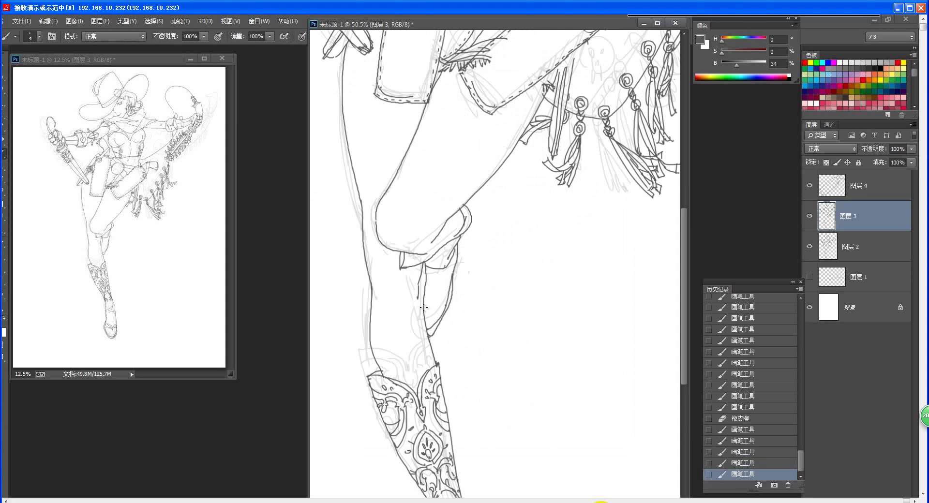
drag(427, 294, 451, 298)
key(ctrl+z)
click(433, 296)
click(434, 298)
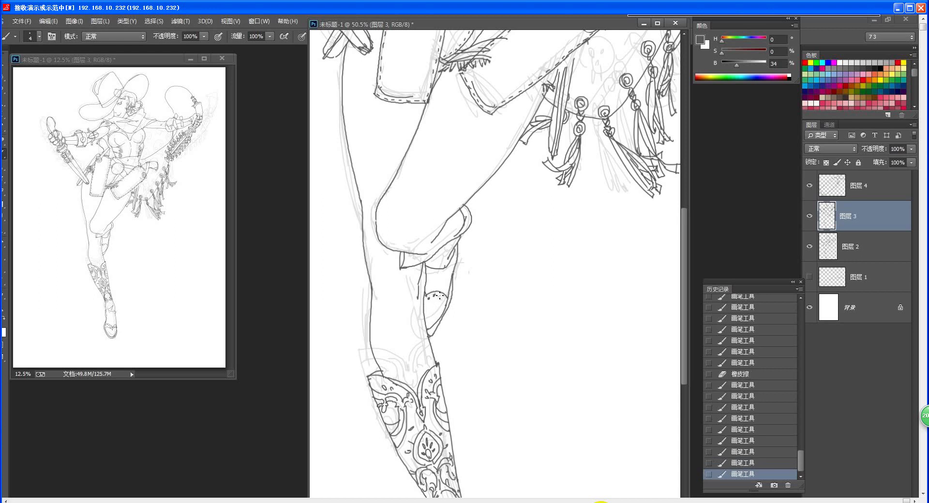
click(437, 298)
click(440, 295)
click(443, 299)
click(445, 298)
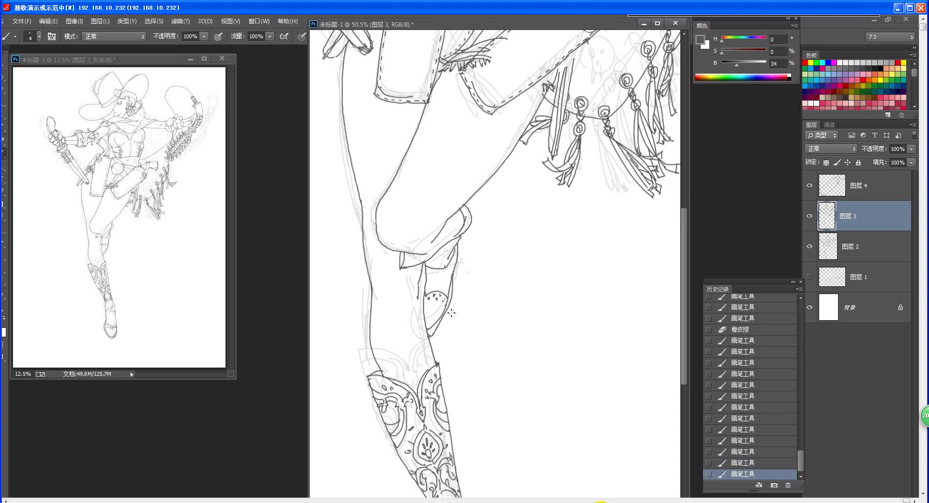
key(ctrl+alt+z)
key(ctrl+alt+z)
click(443, 299)
Step: Clean up the lower edge of the raised rear boot and add small detail strokes inside the cuff behind the knee
key(e)
mouse_move(438, 329)
mouse_down()
mouse_move(449, 310)
mouse_move(451, 284)
mouse_move(442, 317)
mouse_up()
key(b)
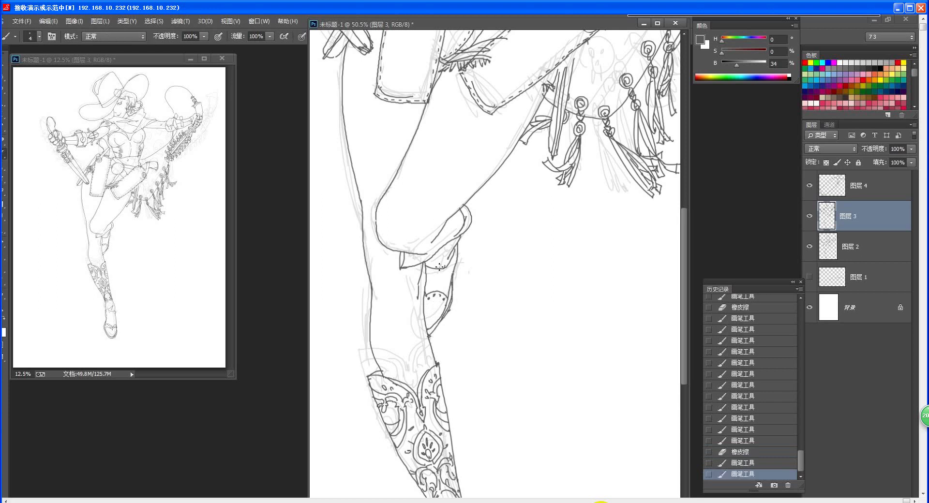
drag(439, 266, 436, 261)
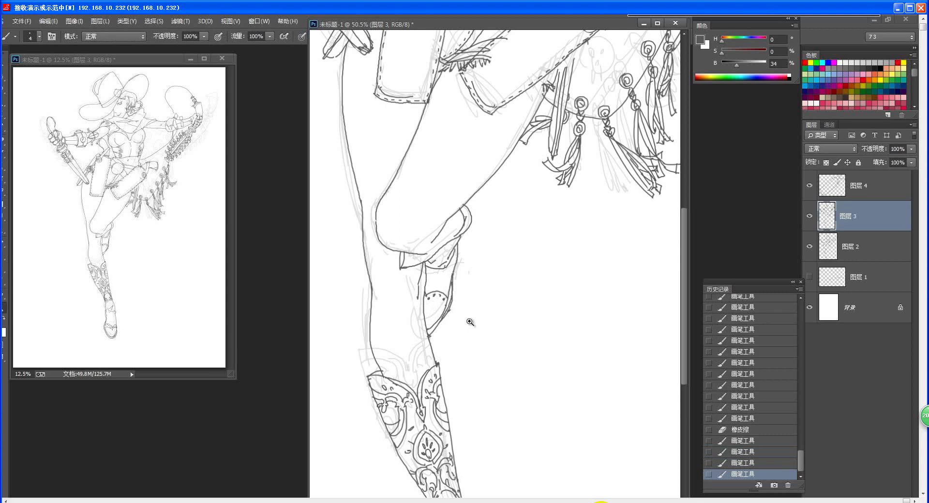
Step: Add a vertical contour line below the bent forearm, behind the character's waist
key(ctrl+0)
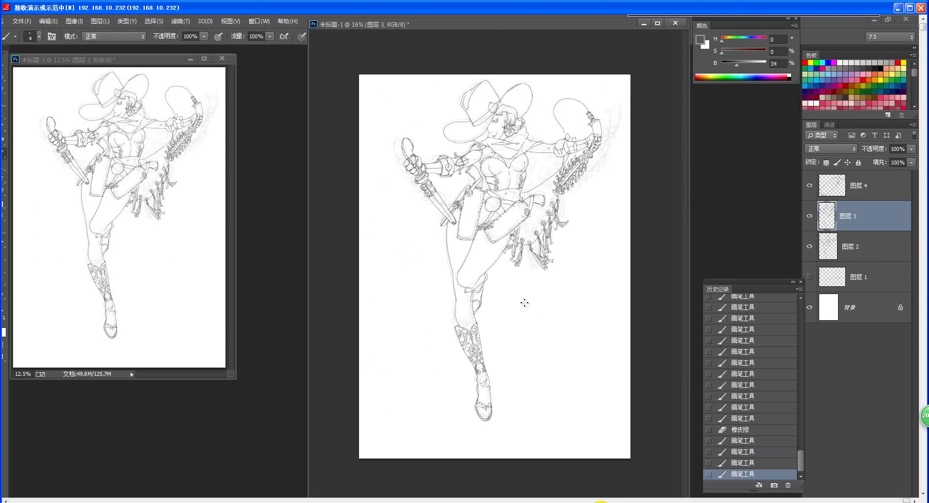
drag(505, 184, 622, 157)
drag(482, 182, 485, 277)
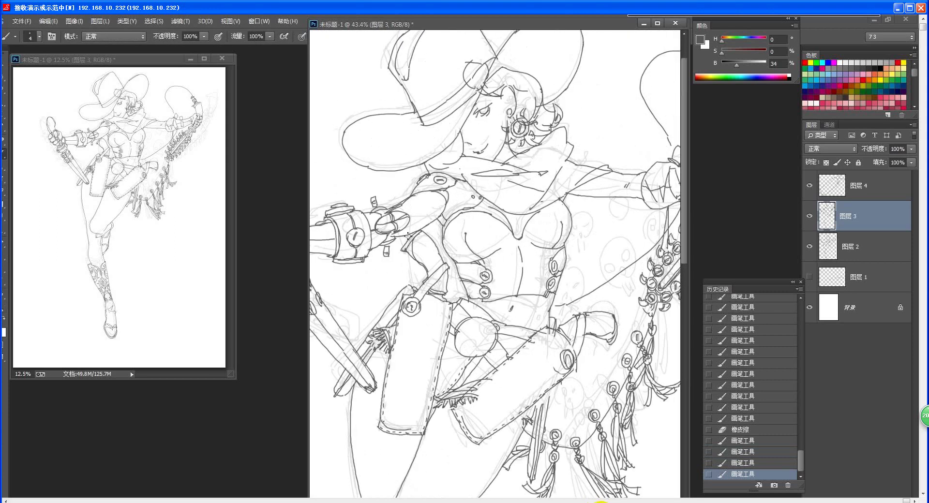
drag(411, 257, 411, 289)
drag(411, 250, 411, 257)
mouse_move(542, 291)
mouse_down()
mouse_move(436, 296)
mouse_move(488, 301)
mouse_up()
Step: Hide the rough sketch layer 图层 2 and merge 图层 4 down into 图层 3
click(810, 248)
drag(539, 185, 606, 187)
click(864, 188)
key(ctrl+e)
Step: Draw a skull with eye sockets and teeth lines on the cape beside the diagonal holster
key(z)
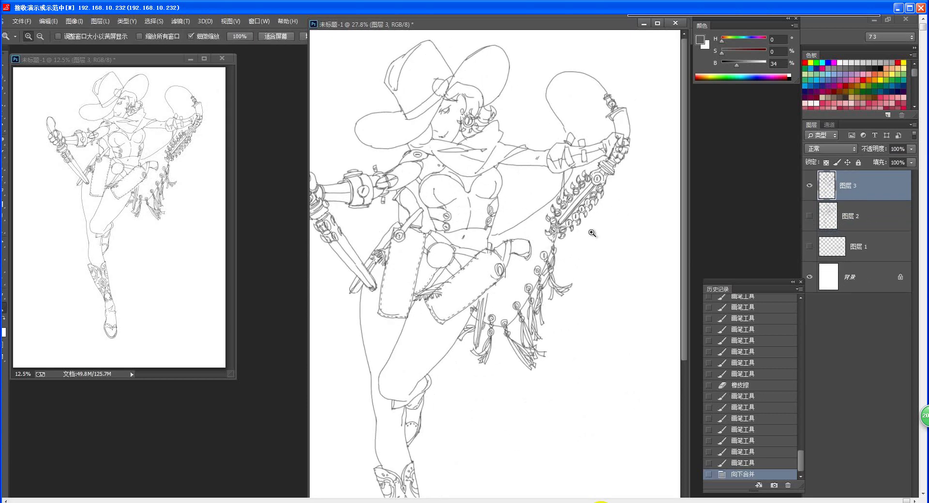
alt+click(575, 261)
drag(526, 148, 640, 149)
mouse_move(577, 312)
mouse_down()
mouse_move(572, 336)
mouse_move(551, 266)
mouse_up()
drag(475, 362, 465, 385)
mouse_move(473, 367)
mouse_down()
mouse_move(469, 382)
mouse_move(499, 354)
mouse_move(506, 375)
mouse_move(489, 374)
mouse_up()
drag(490, 372, 487, 376)
drag(497, 370, 504, 400)
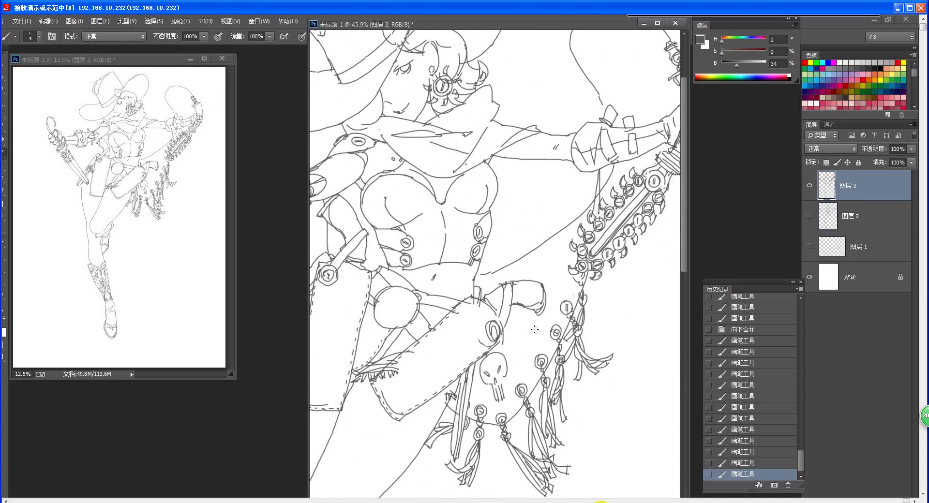
Step: Draw two more skulls on the cape, one below the pistol grip and a smaller one up beside the tassels
mouse_move(516, 324)
mouse_down()
mouse_move(535, 337)
mouse_move(513, 336)
mouse_move(523, 339)
mouse_up()
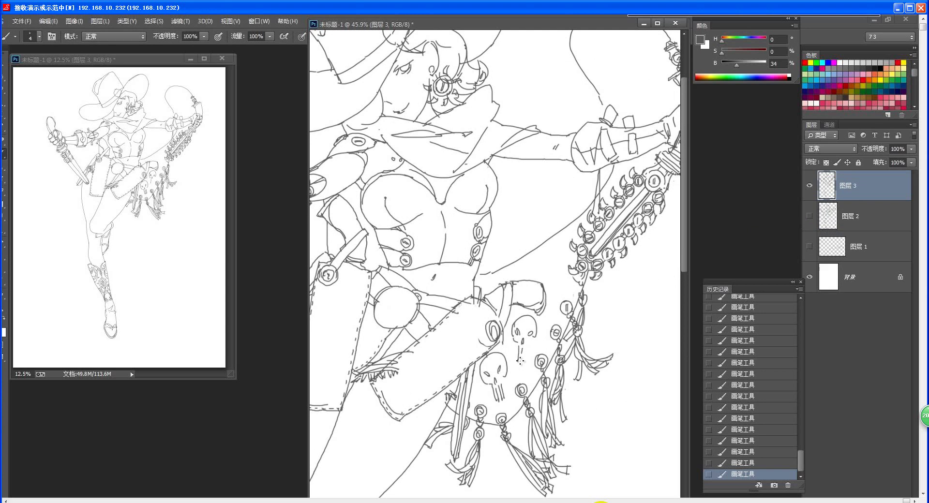
drag(566, 265, 552, 348)
drag(553, 340, 557, 348)
key(ctrl+z)
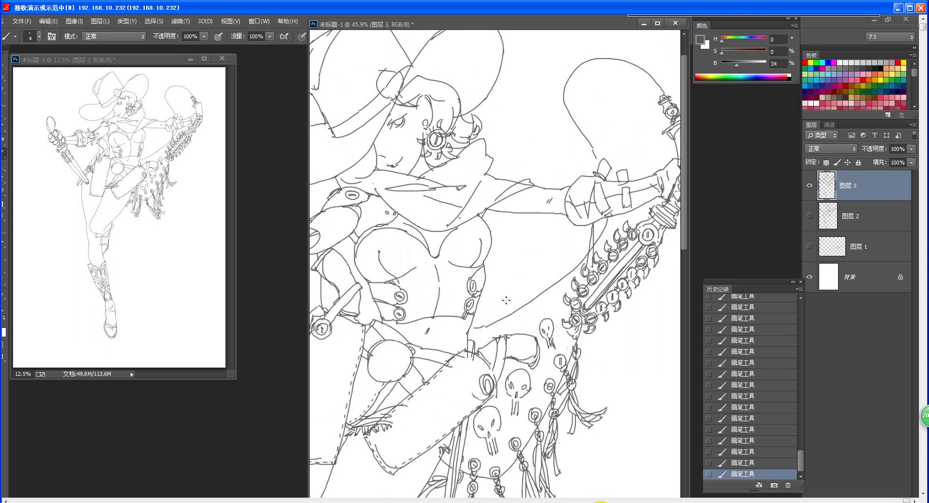
Step: Draw four skulls on the upper cape, from above the pistol grip up to beneath the outstretched arm
mouse_move(502, 305)
mouse_down()
mouse_move(524, 308)
mouse_move(506, 303)
mouse_move(524, 300)
mouse_move(513, 317)
mouse_move(502, 306)
mouse_move(511, 334)
mouse_up()
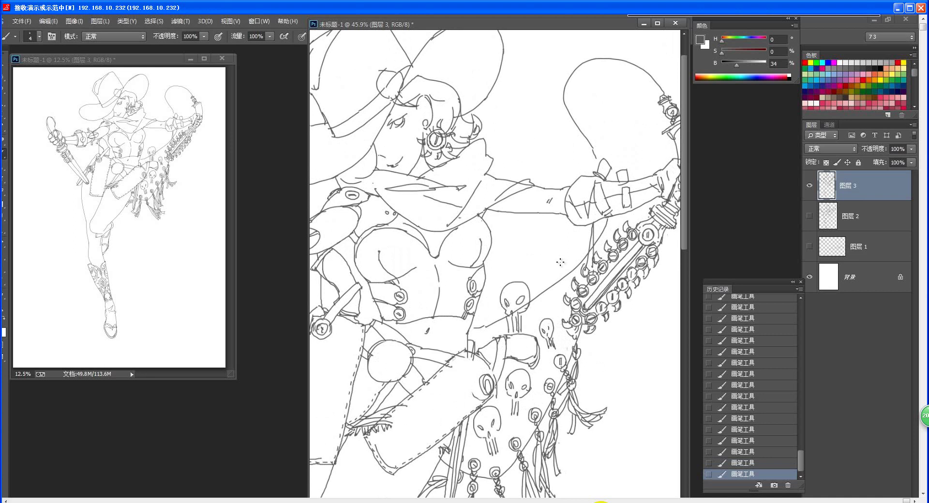
mouse_move(544, 266)
mouse_down()
mouse_move(565, 255)
mouse_move(555, 277)
mouse_up()
mouse_move(556, 280)
mouse_down()
mouse_move(559, 293)
mouse_move(566, 286)
mouse_move(547, 297)
mouse_up()
mouse_move(572, 231)
mouse_down()
mouse_move(579, 239)
mouse_move(571, 235)
mouse_up()
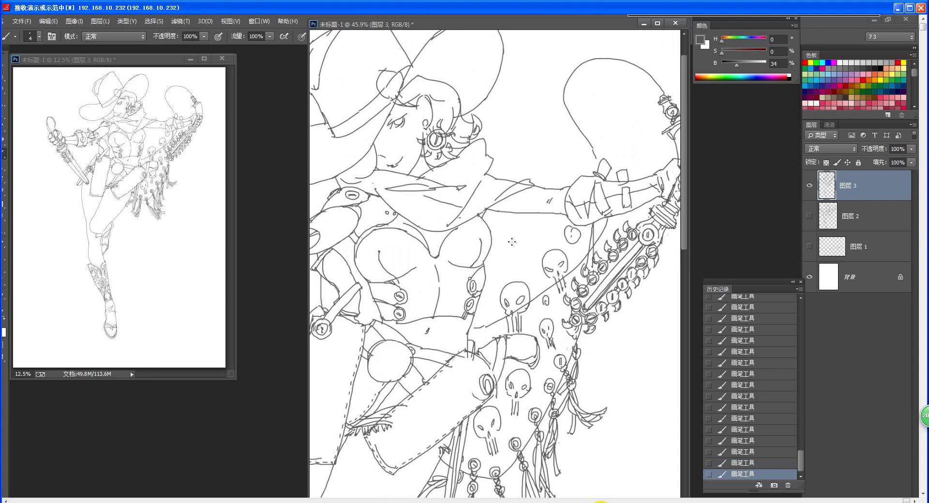
mouse_move(505, 231)
mouse_down()
mouse_move(533, 228)
mouse_move(531, 244)
mouse_move(505, 243)
mouse_move(508, 261)
mouse_up()
drag(514, 244, 515, 251)
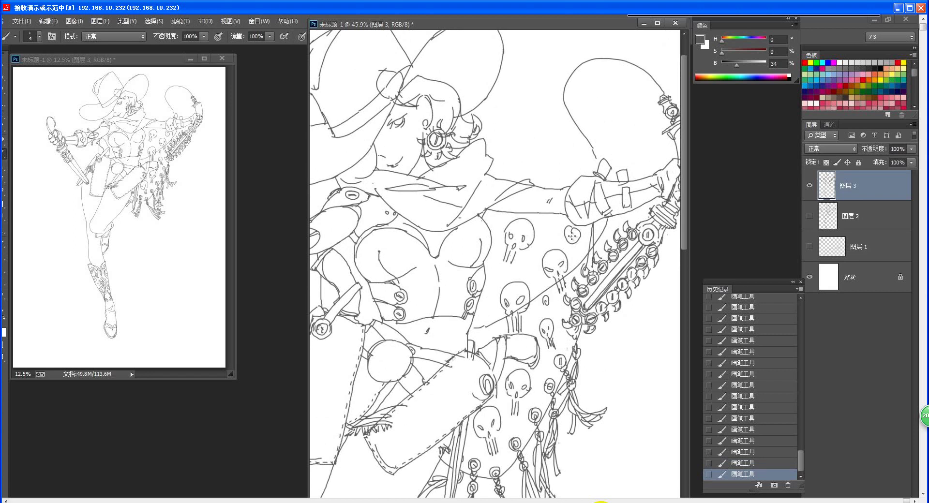
Step: Add a partial skull under the outstretched arm, one on the raised collar and two on the scarf over the chest
drag(542, 215, 549, 216)
drag(482, 139, 469, 160)
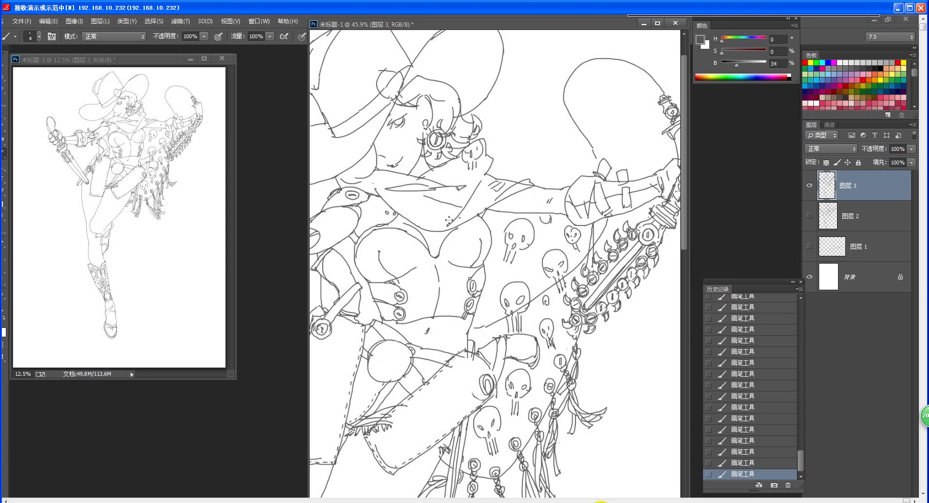
drag(453, 207, 451, 217)
drag(407, 218, 421, 220)
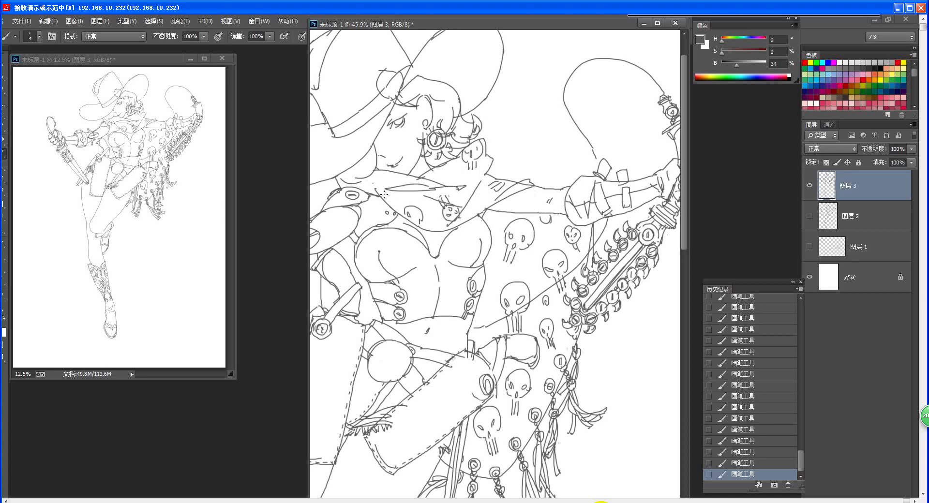
Step: Erase stray line ends and redraw the contour strokes around the bent knee and its cuff
key(ctrl+space)
mouse_move(642, 255)
mouse_down()
mouse_move(594, 269)
mouse_move(456, 173)
mouse_up()
key(ctrl+space)
key(b)
key(ctrl+space)
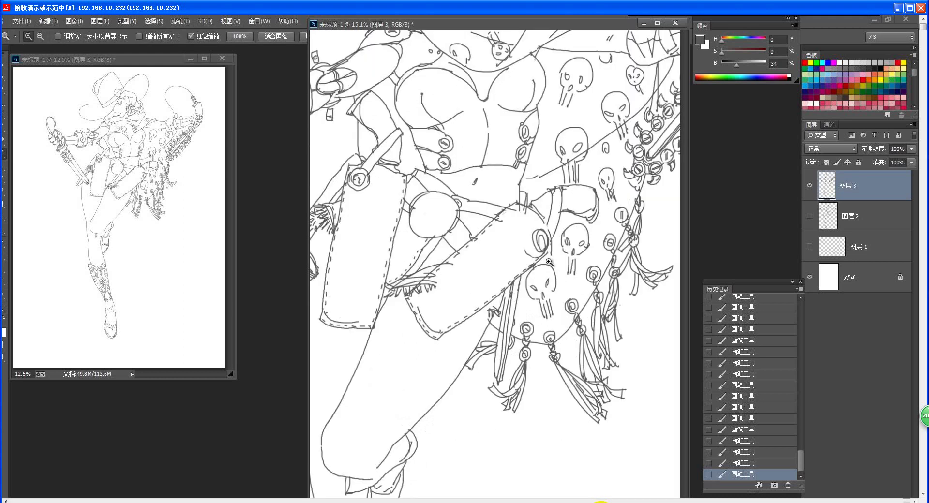
key(e)
drag(447, 266, 422, 288)
mouse_move(435, 283)
mouse_down()
mouse_move(464, 255)
mouse_move(415, 292)
mouse_move(436, 276)
mouse_up()
key(b)
drag(441, 272, 453, 261)
drag(457, 258, 462, 253)
key(space)
mouse_move(448, 243)
mouse_down()
mouse_move(462, 256)
mouse_move(475, 253)
mouse_move(462, 237)
mouse_move(422, 226)
mouse_move(500, 245)
mouse_move(471, 235)
mouse_move(477, 243)
mouse_up()
key(e)
key(z)
mouse_move(514, 271)
mouse_down()
mouse_move(467, 283)
mouse_move(511, 298)
mouse_move(443, 304)
mouse_move(458, 313)
mouse_up()
key(b)
key(space)
drag(390, 266, 392, 281)
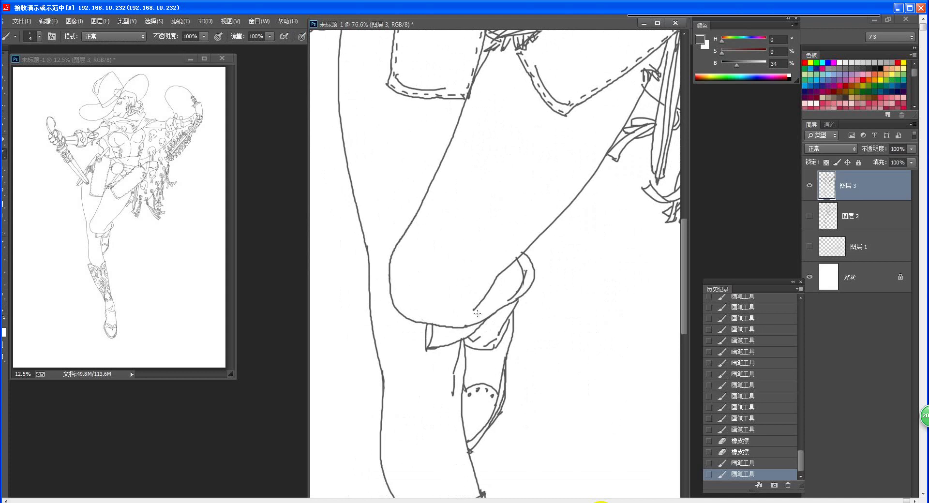
Step: Examine the line art of the whole figure
key(z)
mouse_move(481, 281)
mouse_down()
mouse_move(452, 283)
mouse_move(528, 278)
mouse_move(517, 334)
mouse_move(535, 426)
mouse_up()
key(e)
key(space)
key(z)
drag(564, 299, 538, 302)
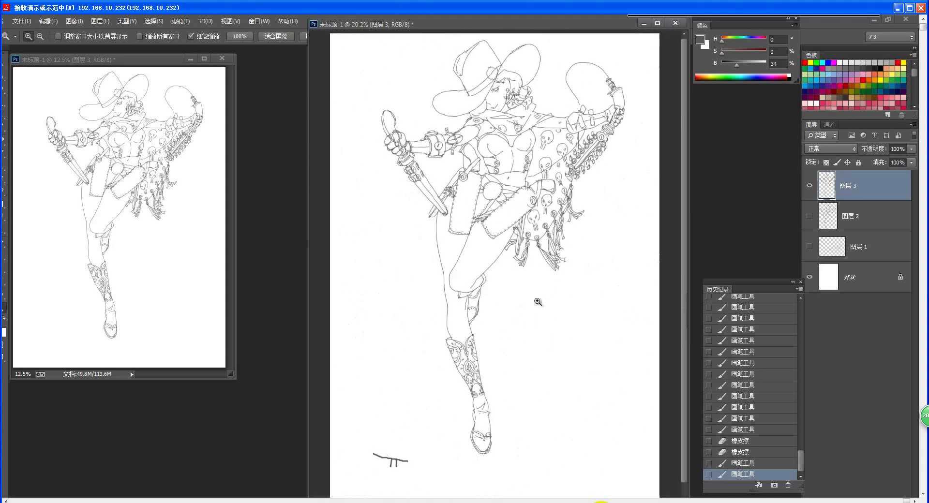
key(e)
key(z)
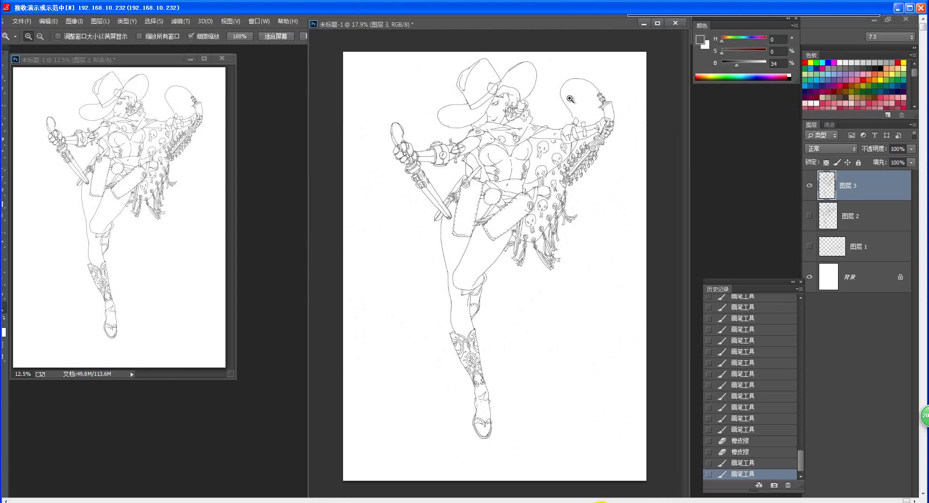
Step: Extend the lower end of the looped cord to the gloved forearm of the outstretched arm
drag(585, 103, 608, 104)
key(b)
drag(552, 138, 556, 147)
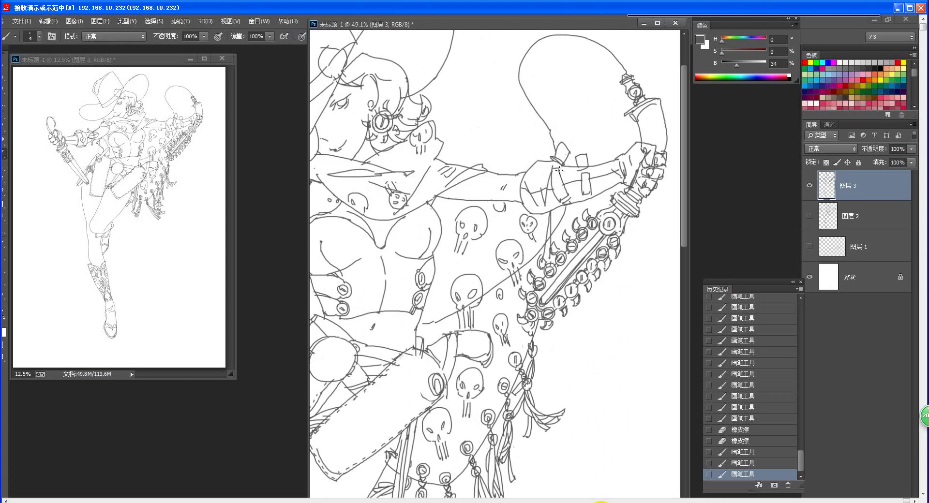
scroll(559, 170, down, 4)
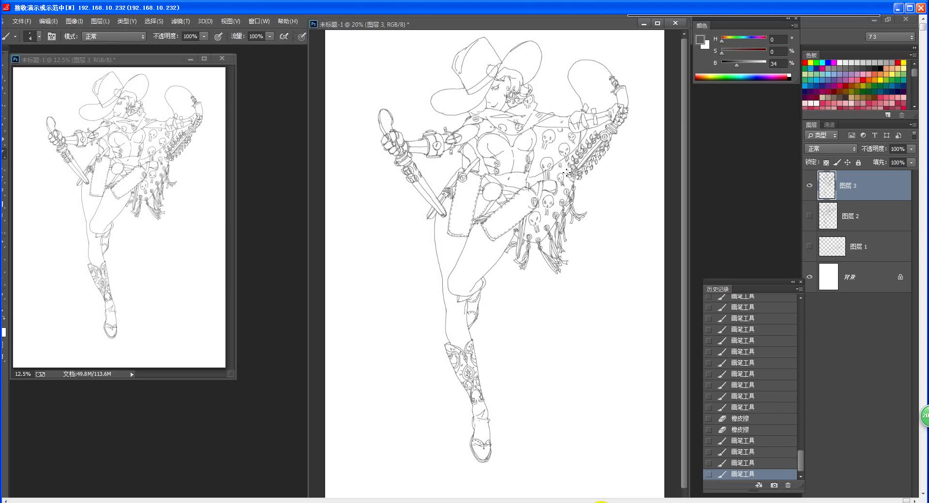
drag(533, 164, 483, 109)
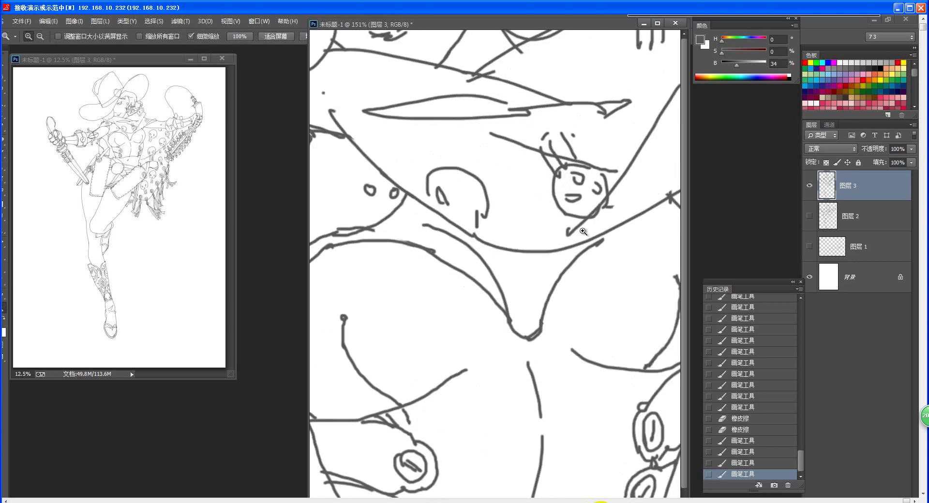
drag(544, 259, 563, 466)
drag(529, 78, 561, 334)
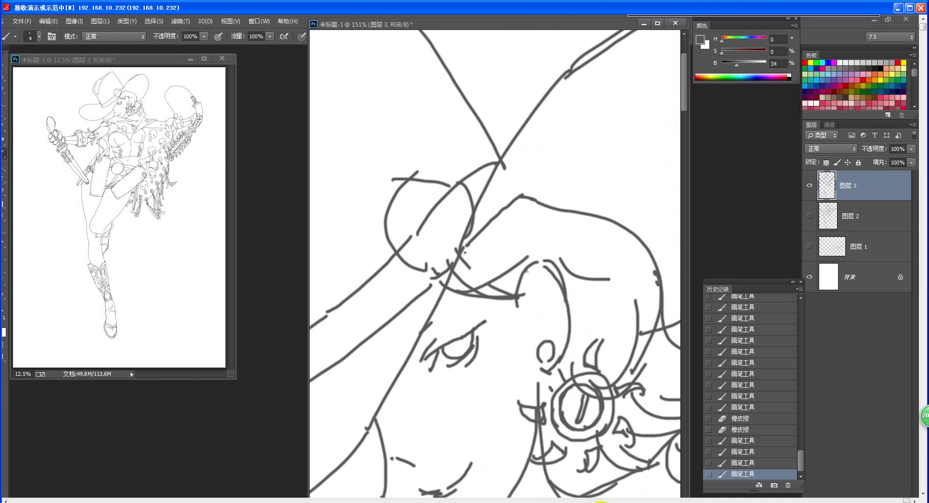
ctrl+alt+click(530, 301)
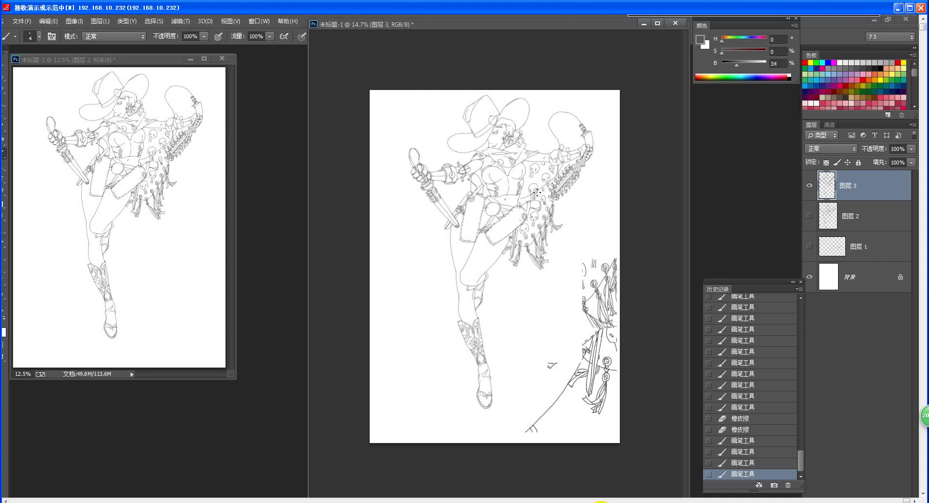
Step: Add three pairs of short lacing marks on both sides of the bodice's centre seam
drag(502, 183, 536, 184)
drag(486, 260, 481, 319)
drag(527, 265, 535, 271)
mouse_move(546, 257)
mouse_down()
mouse_move(551, 283)
mouse_move(557, 269)
mouse_up()
mouse_move(547, 267)
mouse_down()
mouse_move(558, 296)
mouse_move(535, 322)
mouse_move(555, 325)
mouse_up()
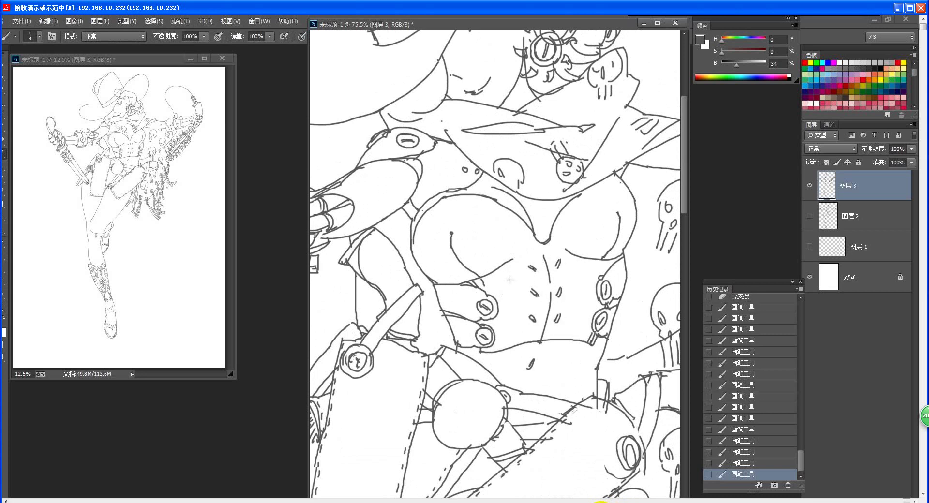
scroll(513, 280, down, 5)
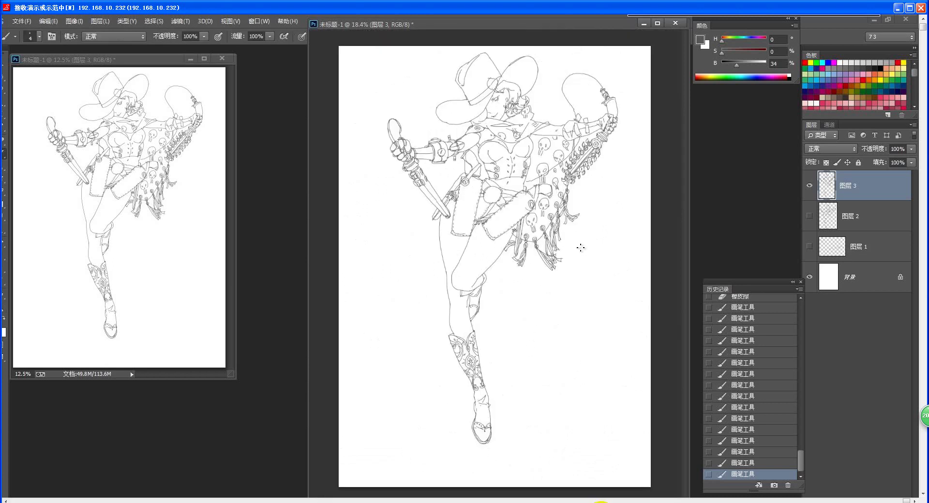
Step: Erase the short strap lines under the bodice's lower right button and retouch the side contour there
scroll(500, 149, up, 6)
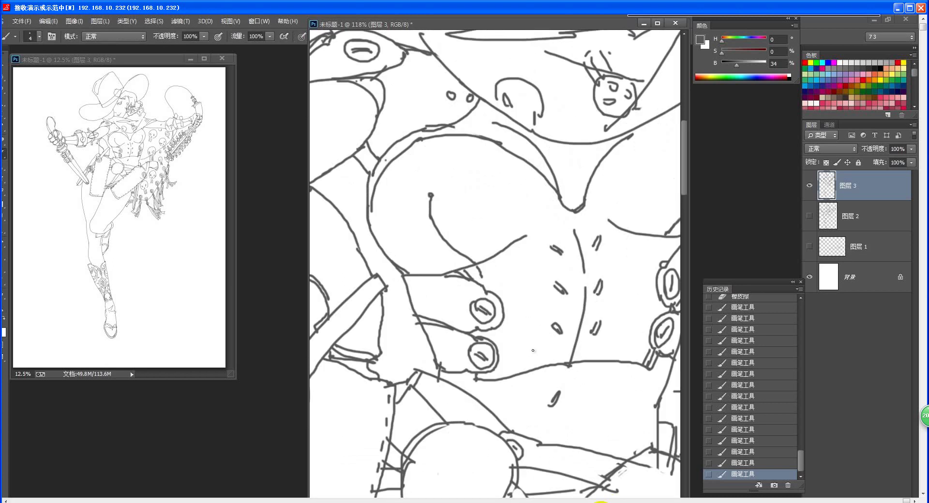
key(e)
drag(644, 367, 655, 356)
key(b)
scroll(533, 323, down, 2)
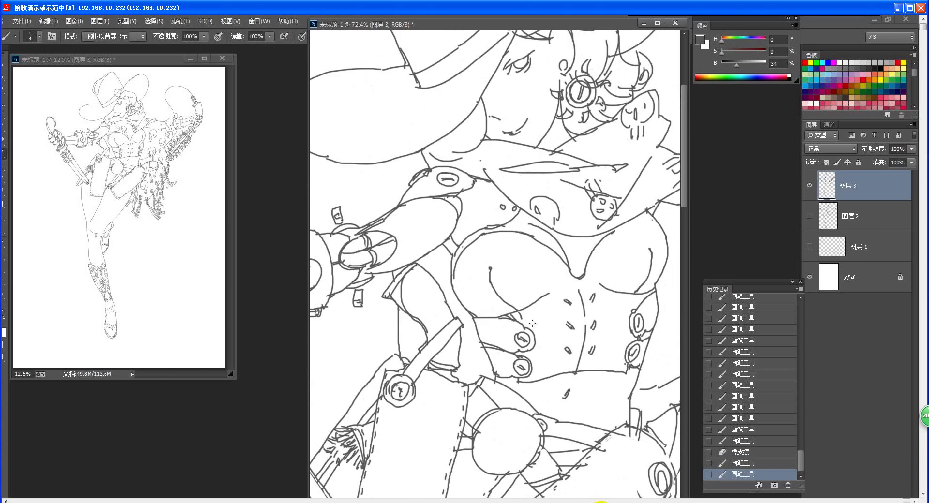
Step: Erase overlapping strokes where the bodice's left contour meets the lower button strap and redraw the strap line
key(e)
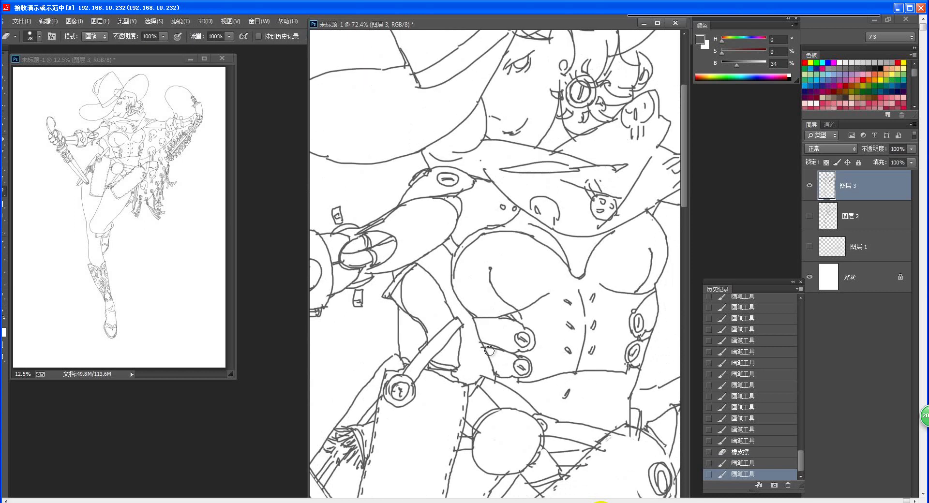
scroll(490, 358, up, 2)
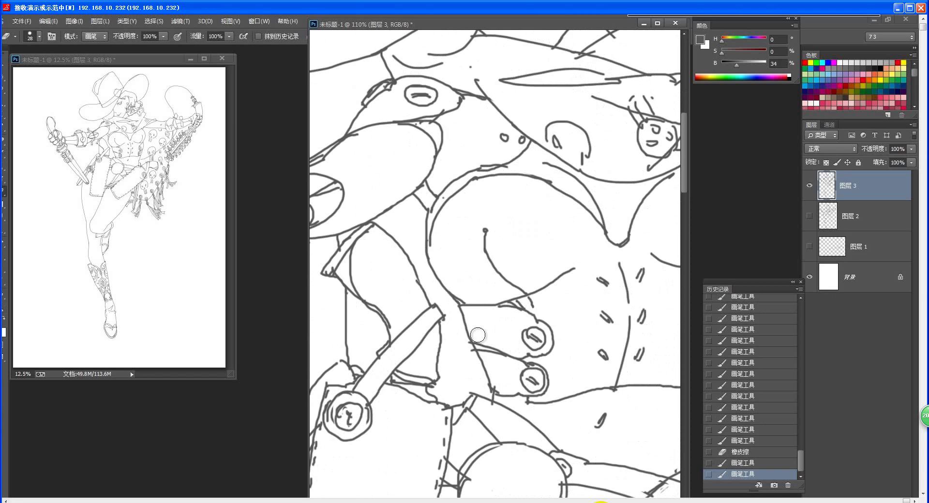
drag(480, 365, 490, 385)
key(b)
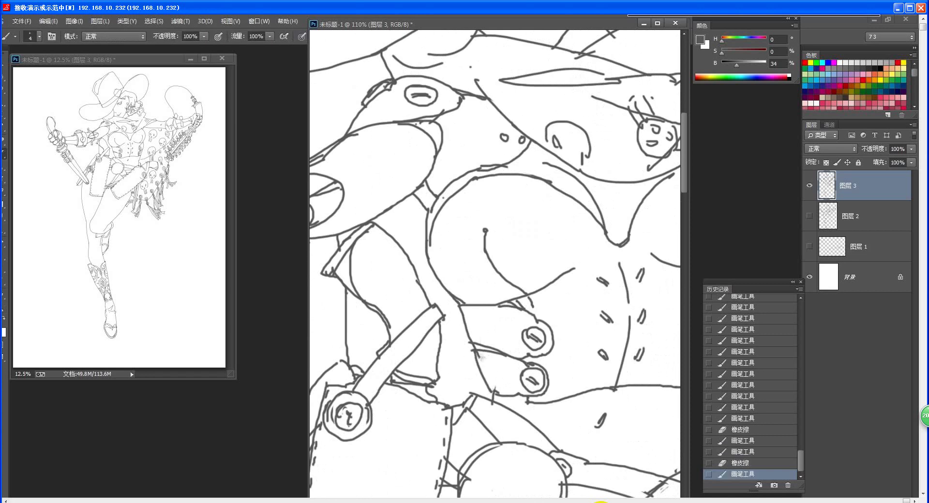
Step: Retouch the bodice's left contour at the lower button strap and clean up the hem line beneath it
drag(473, 351, 482, 373)
drag(521, 317, 406, 297)
key(e)
drag(378, 379, 382, 383)
key(b)
key(e)
key(b)
Step: Erase the bodice's side contour beside the lower right button and redraw it down to the hip
mouse_move(551, 377)
mouse_down()
mouse_move(513, 380)
mouse_move(564, 388)
mouse_move(554, 413)
mouse_move(569, 378)
mouse_up()
key(e)
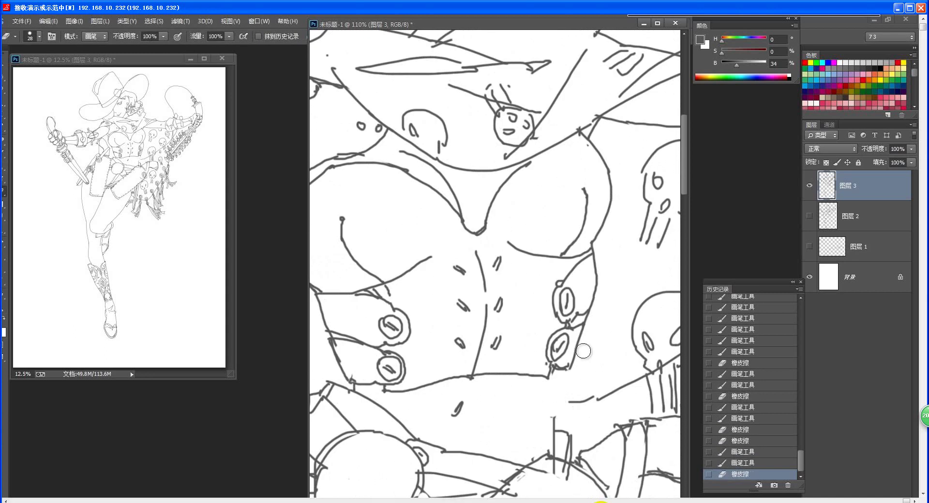
drag(582, 337, 577, 356)
mouse_move(577, 356)
mouse_down()
mouse_move(587, 328)
mouse_move(552, 428)
mouse_up()
key(b)
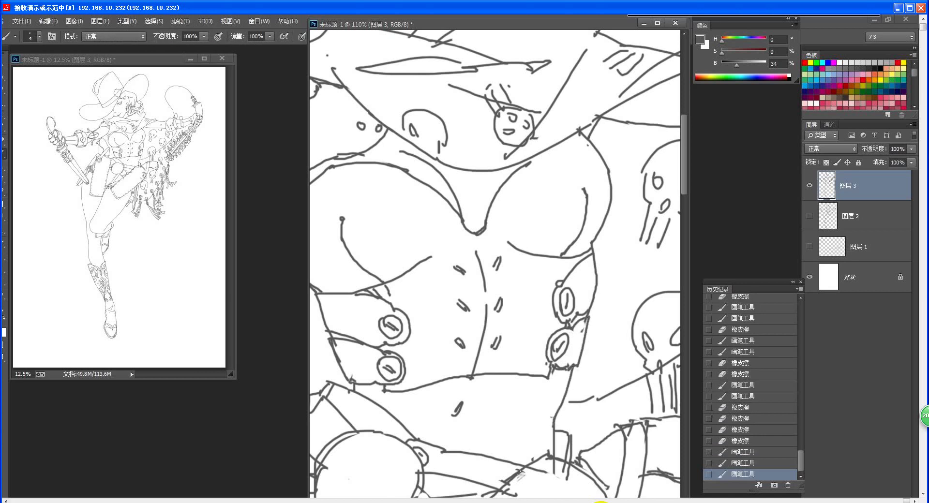
Step: Refine the face's eye with extra pupil and upper lash strokes extending past the outer corner
drag(574, 322, 530, 322)
drag(624, 305, 596, 304)
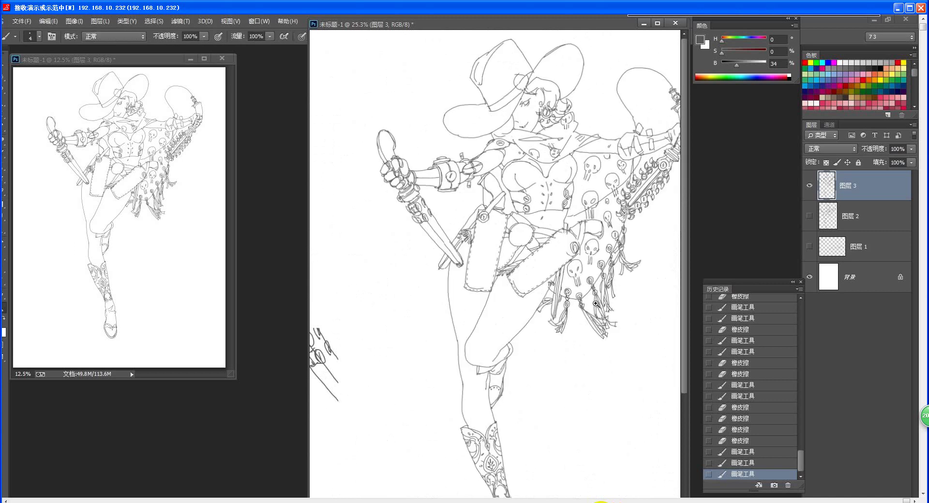
drag(530, 130, 562, 172)
mouse_move(536, 63)
mouse_down()
mouse_move(570, 166)
mouse_move(581, 333)
mouse_up()
click(517, 229)
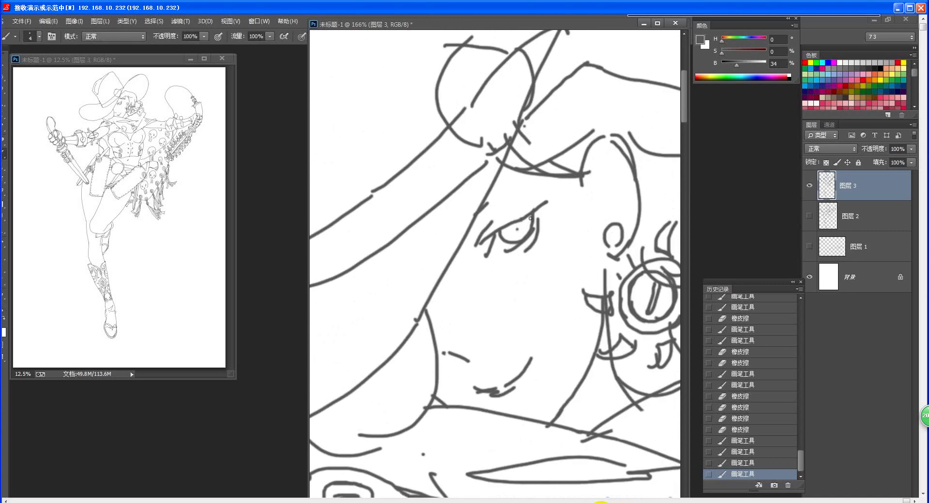
drag(523, 222, 562, 207)
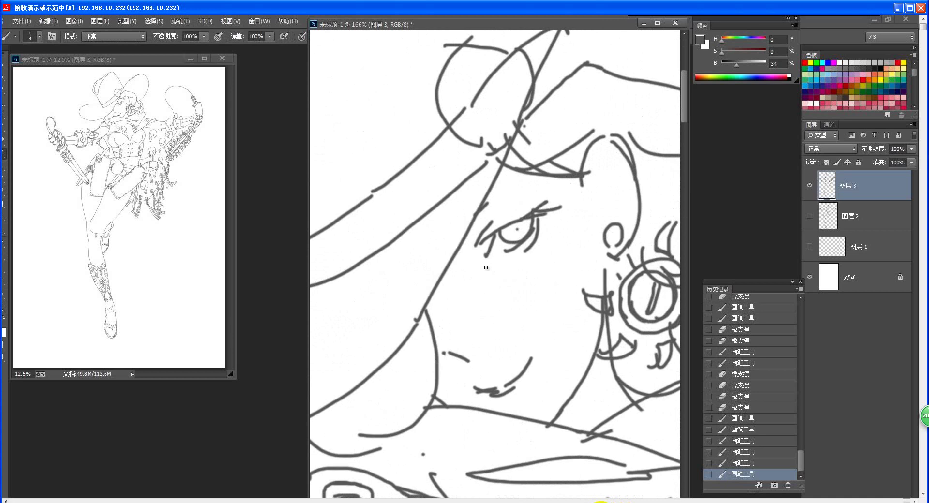
click(473, 321)
Step: Erase the lines overlapping the upper edge of the round earring and the face contour beside it
key(ctrl+space)
mouse_move(591, 286)
mouse_down()
mouse_move(571, 287)
mouse_move(557, 304)
mouse_up()
key(ctrl+space)
drag(508, 119, 544, 119)
key(space)
drag(495, 54, 524, 331)
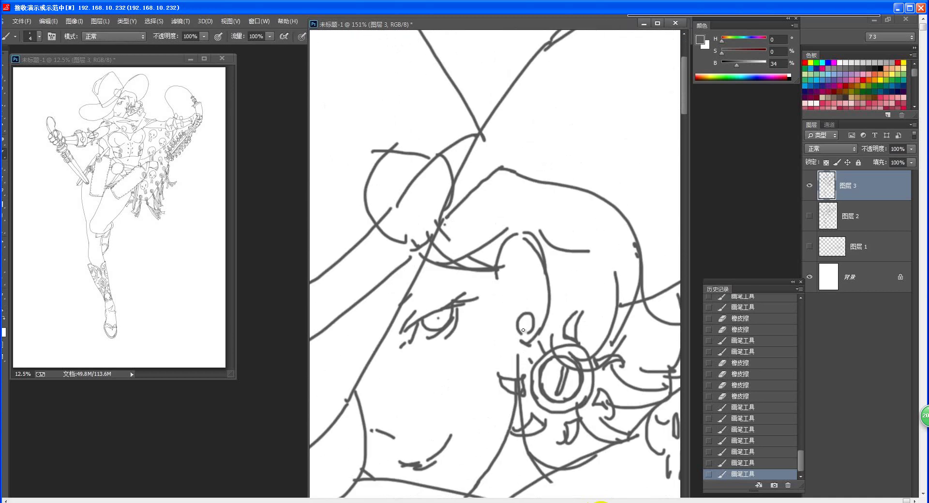
key(e)
click(517, 388)
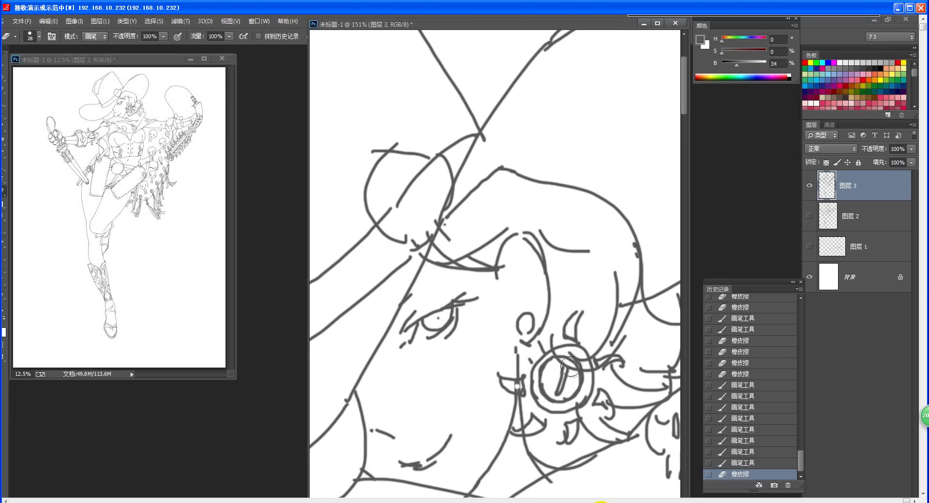
mouse_move(557, 356)
mouse_down()
mouse_move(574, 371)
mouse_move(588, 366)
mouse_move(583, 357)
mouse_move(608, 361)
mouse_up()
Step: Draw a small inner ring in the ear stud and a short rod linking it to the round earring
key(b)
mouse_move(541, 331)
mouse_down()
mouse_move(538, 356)
mouse_move(552, 361)
mouse_move(528, 325)
mouse_up()
key(e)
key(b)
mouse_move(546, 363)
mouse_down()
mouse_move(531, 333)
mouse_move(549, 358)
mouse_move(541, 362)
mouse_move(550, 349)
mouse_move(530, 341)
mouse_up()
key(e)
key(b)
key(e)
key(b)
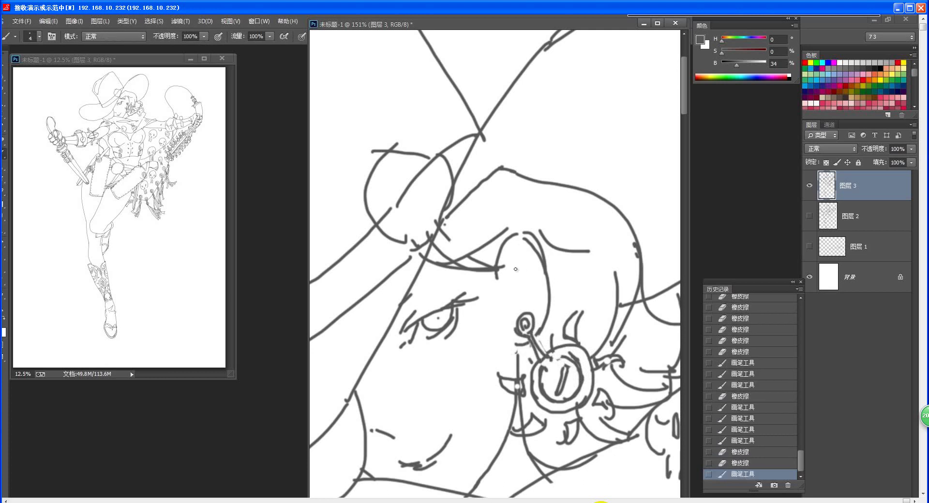
Step: Add the inner contour lines of the ear above the stud
mouse_move(520, 254)
mouse_down()
mouse_move(504, 287)
mouse_move(508, 310)
mouse_move(523, 266)
mouse_move(515, 312)
mouse_move(553, 292)
mouse_move(534, 282)
mouse_up()
key(e)
key(b)
key(z)
drag(559, 319, 542, 326)
alt+click(543, 326)
Step: Erase the hat outline and band strokes crossing the circular ornament on the hat
key(e)
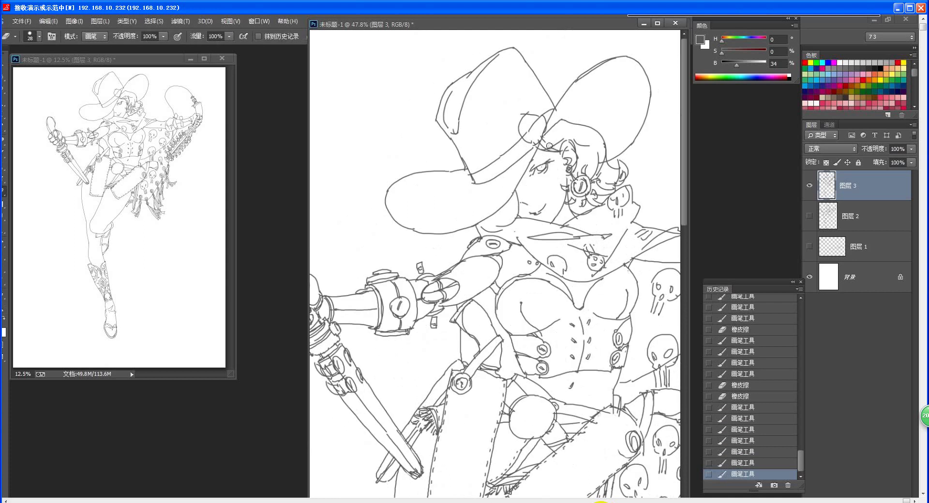
mouse_move(544, 145)
mouse_down()
mouse_move(531, 136)
mouse_move(533, 122)
mouse_up()
key(z)
drag(556, 235, 542, 240)
key(b)
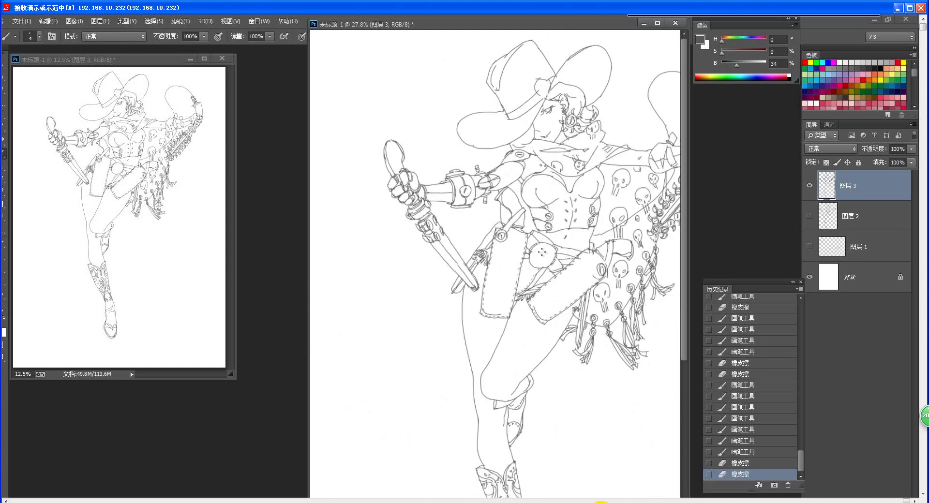
key(e)
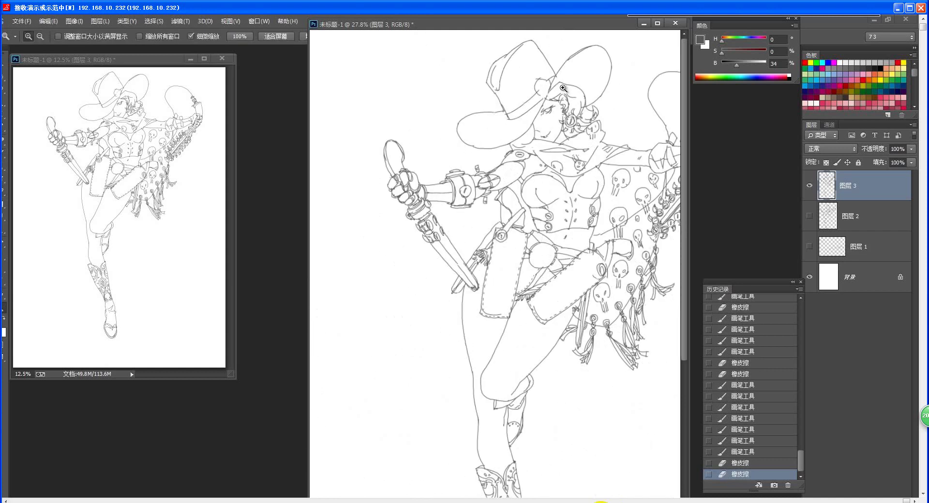
scroll(542, 266, up, 6)
drag(467, 234, 486, 234)
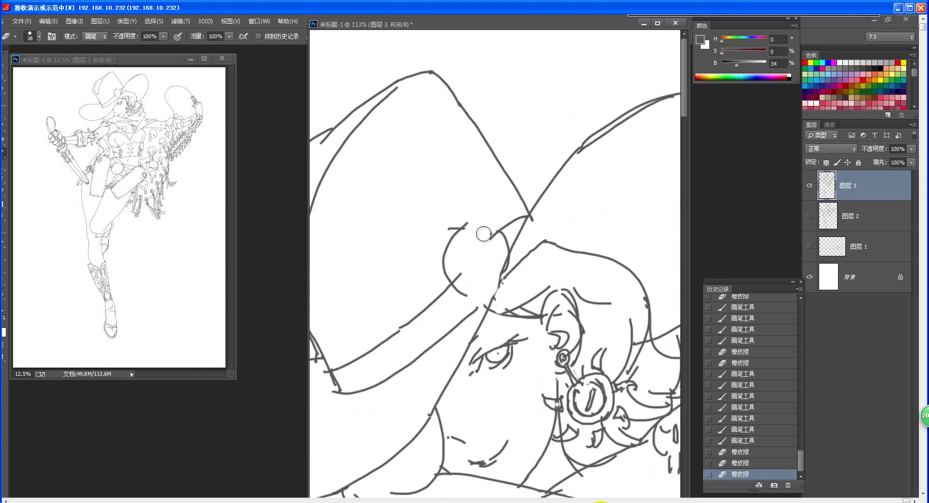
key(b)
key(e)
drag(461, 276, 456, 283)
Step: Turn the circular hat ornament into a skull with slanted eyes, a nose and teeth lines
key(b)
mouse_move(453, 237)
mouse_down()
mouse_move(498, 234)
mouse_move(490, 224)
mouse_move(485, 285)
mouse_move(474, 279)
mouse_move(497, 290)
mouse_up()
key(ctrl+z)
mouse_move(455, 266)
mouse_down()
mouse_move(501, 242)
mouse_move(480, 271)
mouse_up()
drag(486, 260, 499, 273)
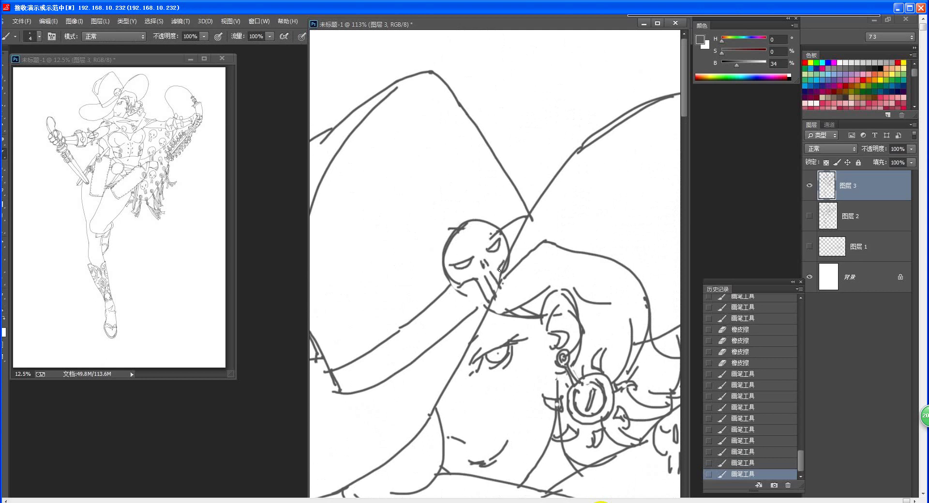
Step: Erase the stray mark under the hat's skull ornament and add an outer rim with curved spikes around it
key(e)
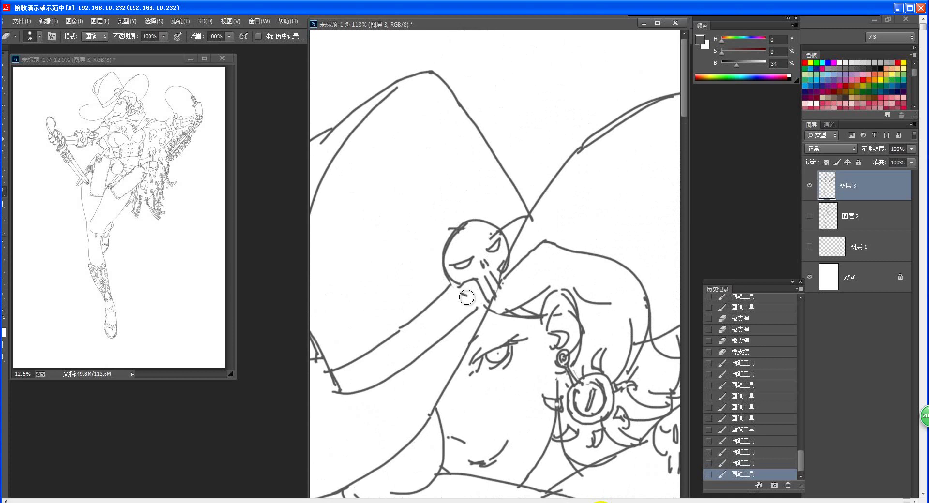
drag(474, 305, 453, 290)
key(b)
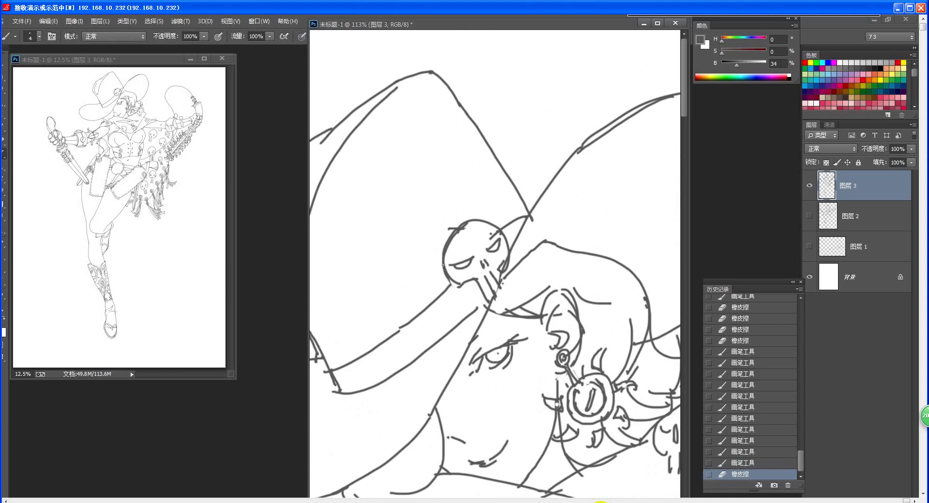
drag(426, 257, 427, 270)
drag(430, 264, 456, 314)
mouse_move(466, 299)
mouse_down()
mouse_move(459, 314)
mouse_move(480, 306)
mouse_up()
mouse_move(440, 259)
mouse_down()
mouse_move(442, 288)
mouse_move(474, 307)
mouse_move(443, 269)
mouse_move(466, 297)
mouse_move(483, 310)
mouse_up()
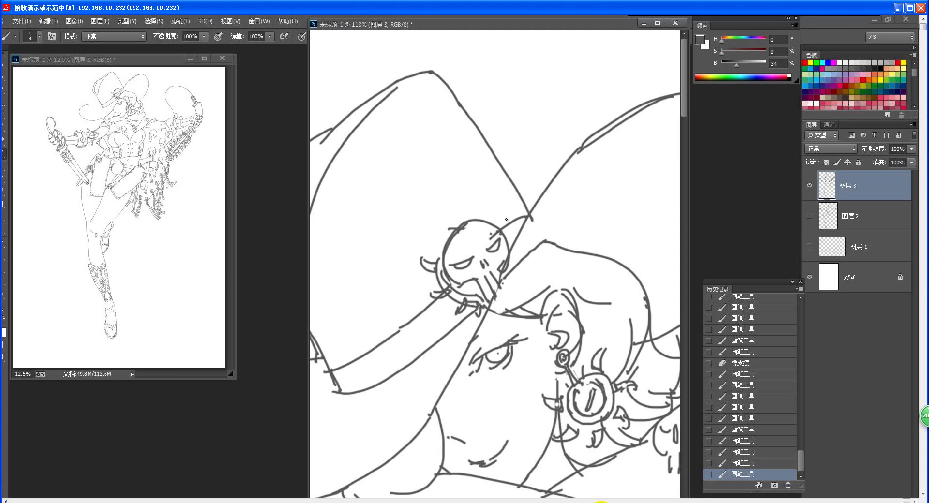
mouse_move(502, 220)
mouse_down()
mouse_move(500, 208)
mouse_move(511, 231)
mouse_up()
drag(508, 229, 515, 242)
Step: Erase the overlapping strokes on the hat skull's upper left outline and retouch the rim there
key(e)
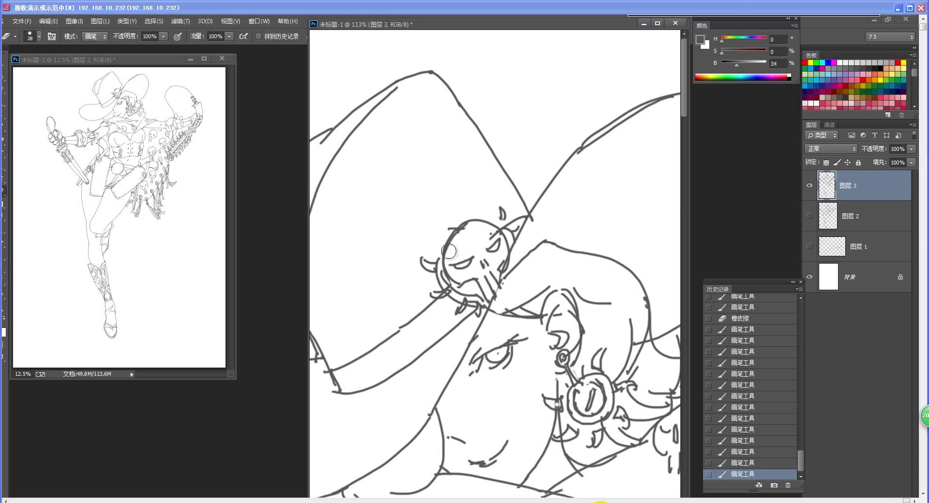
mouse_move(463, 224)
mouse_down()
mouse_move(447, 254)
mouse_move(445, 242)
mouse_move(471, 219)
mouse_move(507, 258)
mouse_move(461, 270)
mouse_move(506, 251)
mouse_move(457, 252)
mouse_up()
key(b)
key(e)
key(b)
key(e)
key(b)
key(ctrl+space)
key(ctrl+space)
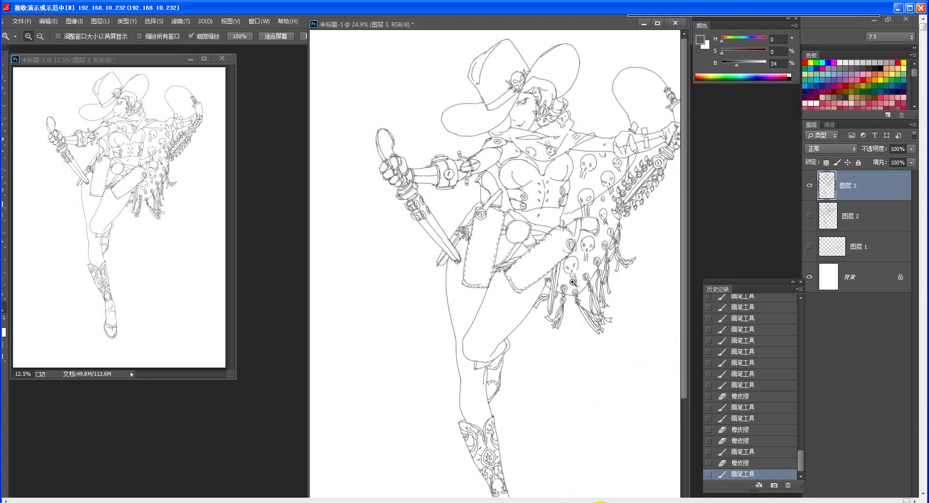
Step: Bring the round belt buckle into close view with the canvas view rotated to -37°
mouse_move(513, 228)
mouse_down()
mouse_move(540, 230)
mouse_move(539, 261)
mouse_move(532, 227)
mouse_up()
key(ctrl+space)
key(r)
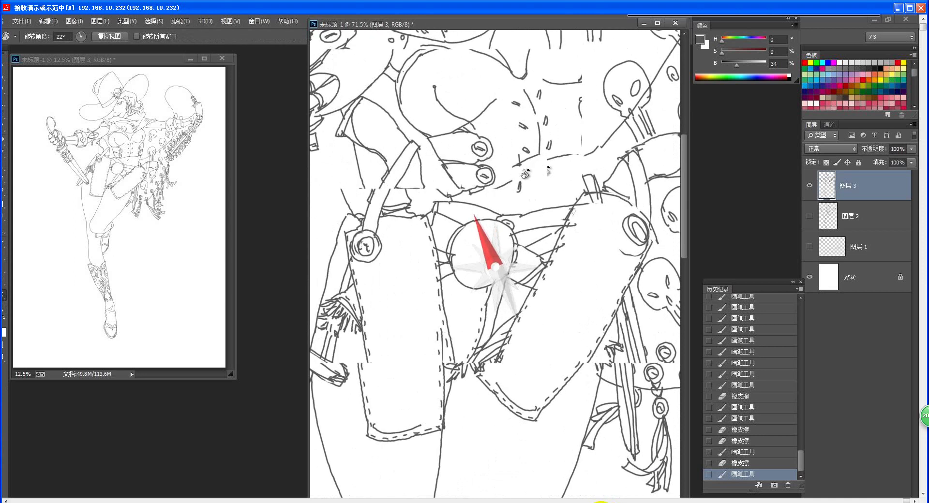
key(ctrl+space)
drag(517, 258, 534, 277)
key(r)
drag(565, 213, 548, 195)
key(n)
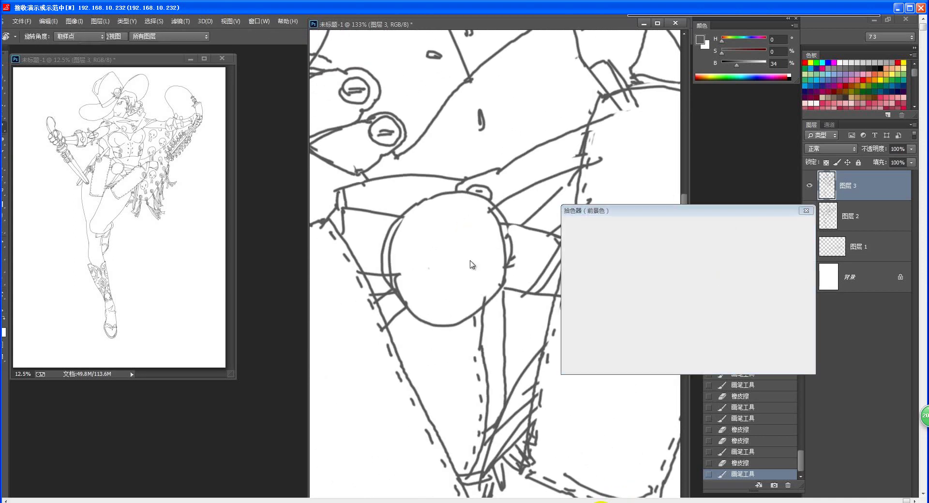
key(Escape)
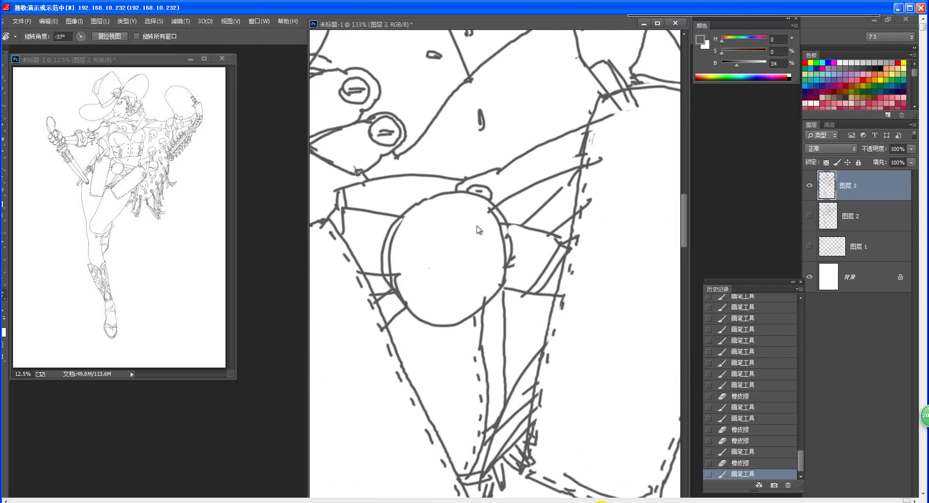
Step: Save the drawing to the desktop as a Photoshop PSD file named 夜魔人, with maximum compatibility
key(ctrl+s)
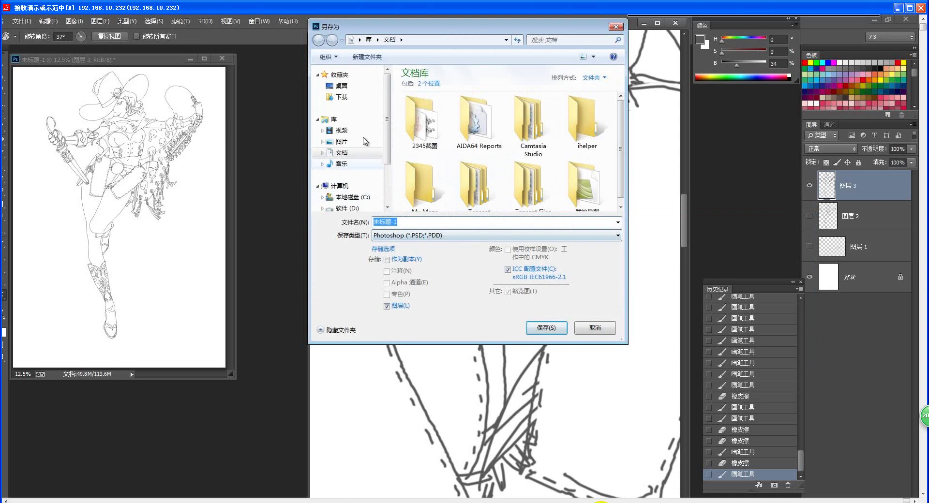
click(341, 87)
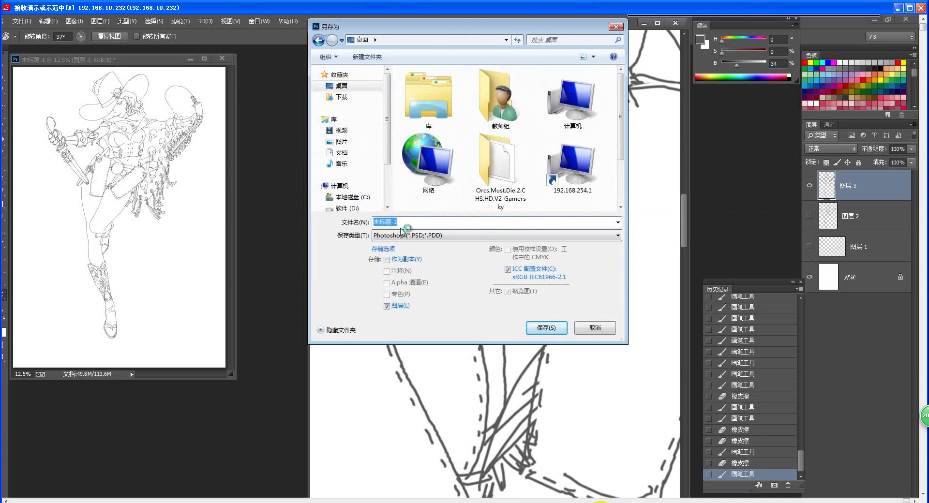
text(夜魔人)
key(Return)
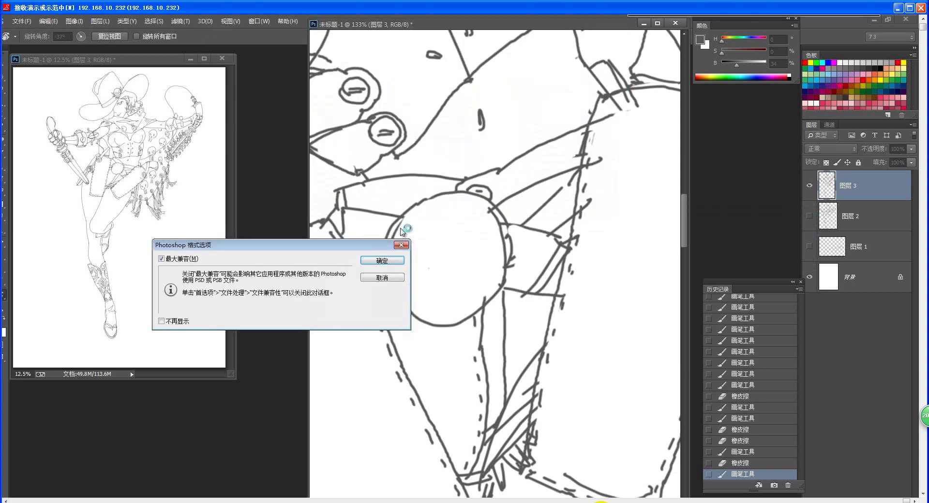
key(Return)
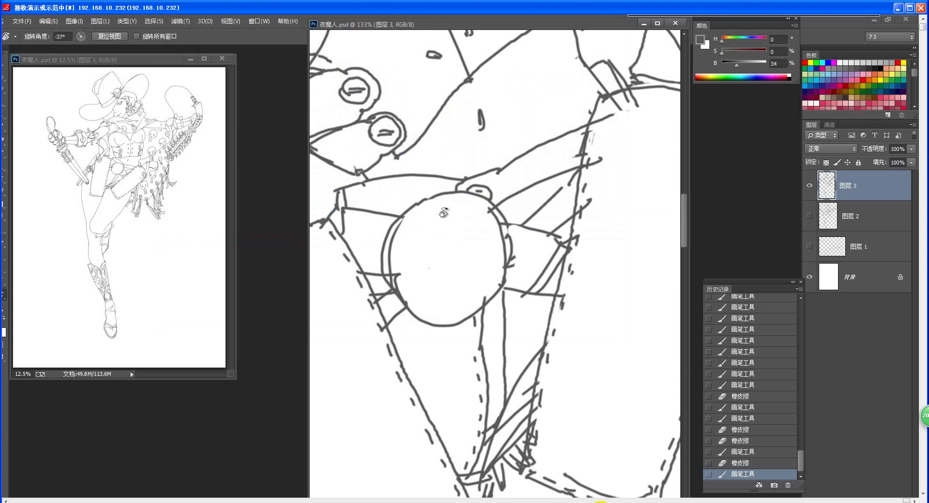
Step: Draw a skull inside the round belt buckle with frowning eyes, a nose, vertical teeth lines and a left cheek curve
key(b)
mouse_move(408, 240)
mouse_down()
mouse_move(426, 209)
mouse_move(464, 205)
mouse_move(485, 253)
mouse_up()
mouse_move(406, 241)
mouse_down()
mouse_move(405, 261)
mouse_move(430, 281)
mouse_move(490, 266)
mouse_up()
mouse_move(425, 241)
mouse_down()
mouse_move(478, 248)
mouse_move(442, 262)
mouse_move(446, 250)
mouse_move(446, 275)
mouse_move(429, 280)
mouse_move(426, 321)
mouse_up()
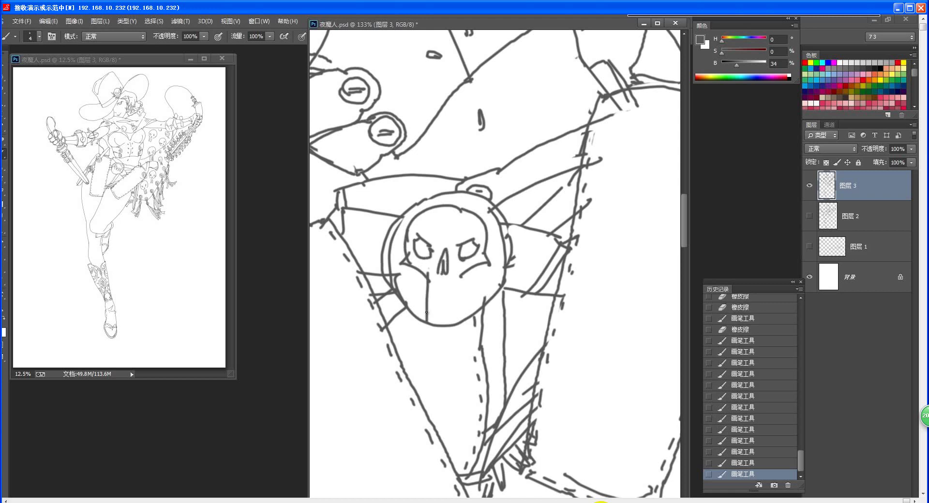
mouse_move(437, 279)
mouse_down()
mouse_move(432, 321)
mouse_move(438, 302)
mouse_move(436, 324)
mouse_move(453, 323)
mouse_up()
drag(409, 270, 425, 303)
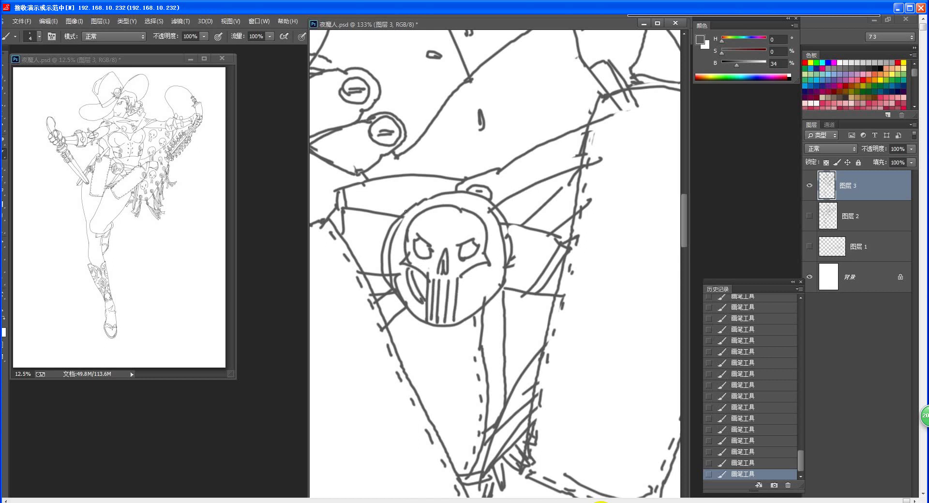
Step: Add pointed spikes around the belt buckle's rim and draw the skull's right cheek curve
mouse_move(408, 219)
mouse_down()
mouse_move(395, 195)
mouse_move(403, 216)
mouse_up()
mouse_move(386, 232)
mouse_down()
mouse_move(370, 224)
mouse_move(394, 239)
mouse_up()
mouse_move(503, 217)
mouse_down()
mouse_move(523, 216)
mouse_move(504, 233)
mouse_up()
mouse_move(514, 246)
mouse_down()
mouse_move(530, 243)
mouse_move(459, 300)
mouse_up()
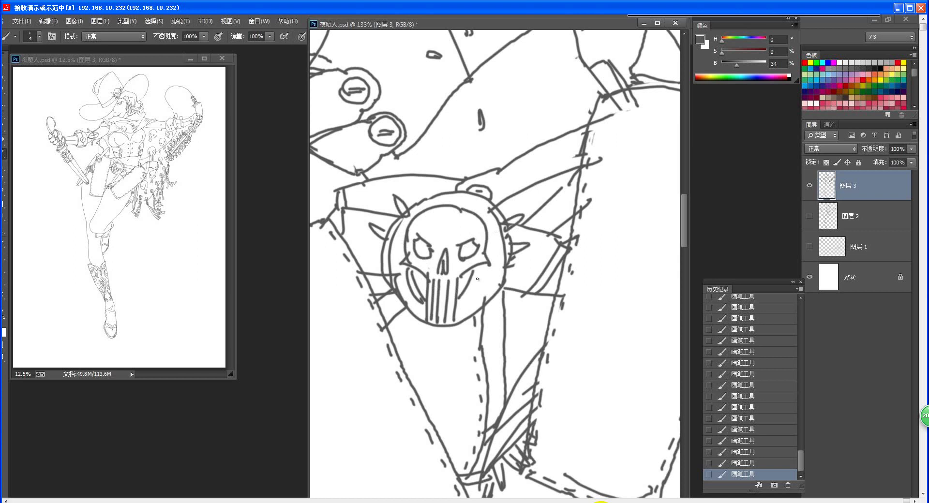
drag(479, 269, 462, 304)
drag(366, 265, 381, 266)
drag(506, 277, 534, 287)
mouse_move(534, 288)
mouse_down()
mouse_move(511, 273)
mouse_move(559, 304)
mouse_move(533, 326)
mouse_move(521, 242)
mouse_up()
Step: Draw a large looped cord from the hand holding the dagger to the forearm, undoing the unsatisfactory strokes
key(r)
key(ctrl+space)
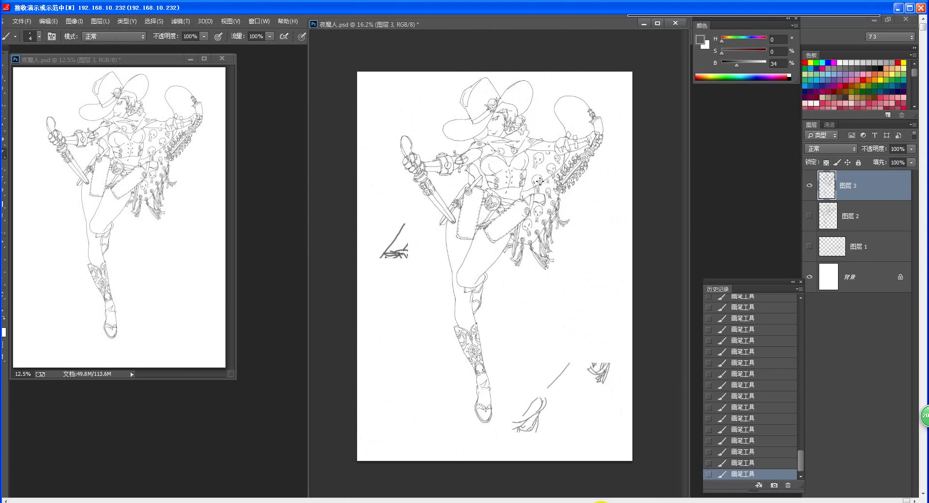
key(ctrl+space)
drag(541, 184, 562, 187)
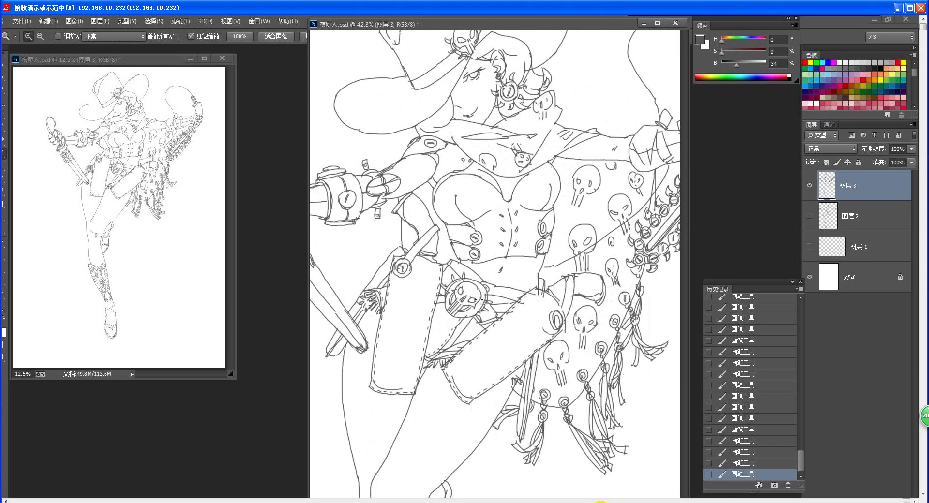
key(space)
drag(484, 308, 483, 374)
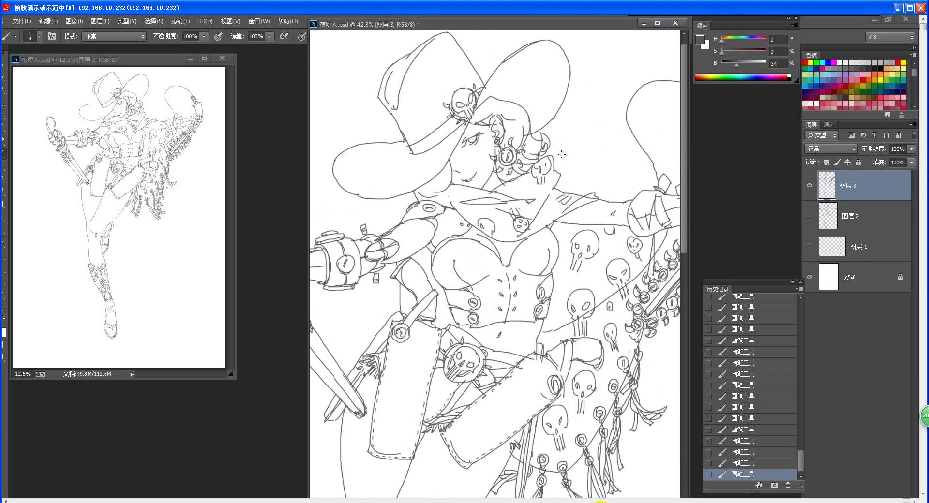
drag(599, 292, 553, 359)
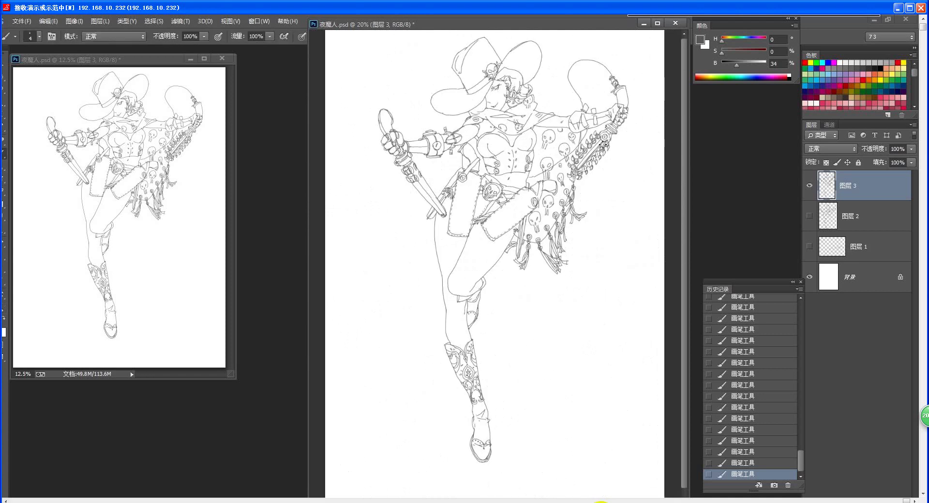
mouse_move(408, 132)
mouse_down()
mouse_move(417, 120)
mouse_move(441, 183)
mouse_move(414, 140)
mouse_move(484, 178)
mouse_move(485, 197)
mouse_up()
key(ctrl+z)
key(ctrl+z)
mouse_move(470, 238)
mouse_down()
mouse_move(457, 268)
mouse_move(487, 290)
mouse_up()
Step: Move the line art layer slightly down on the canvas
key(z)
drag(533, 313, 518, 343)
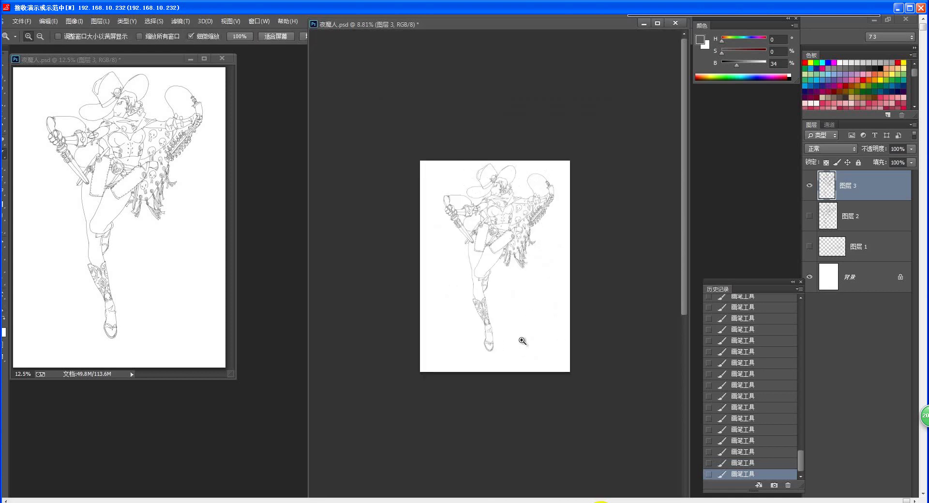
drag(538, 214, 569, 243)
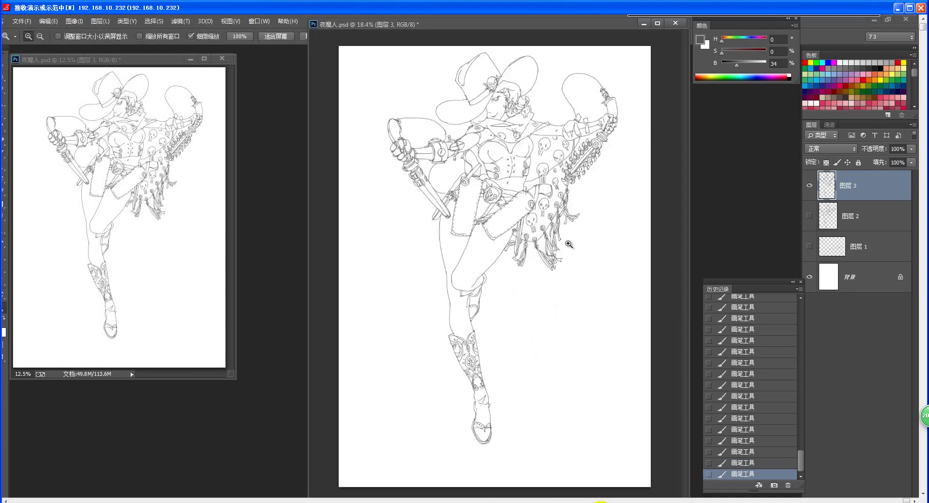
key(b)
key(z)
mouse_move(602, 217)
mouse_down()
mouse_move(594, 253)
mouse_move(589, 245)
mouse_up()
key(ctrl+space)
drag(521, 206, 520, 221)
key(ctrl+space)
drag(543, 290, 535, 320)
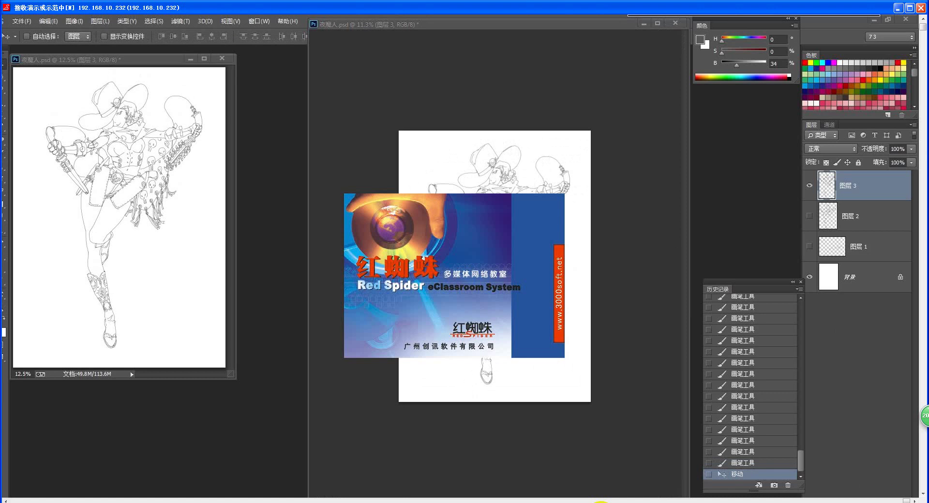
Step: Switch to Camtasia Studio
click(833, 502)
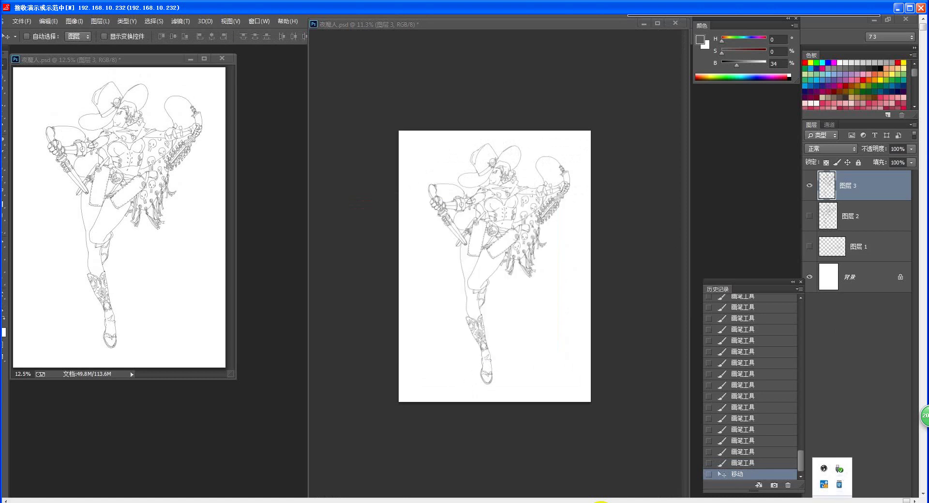
click(242, 502)
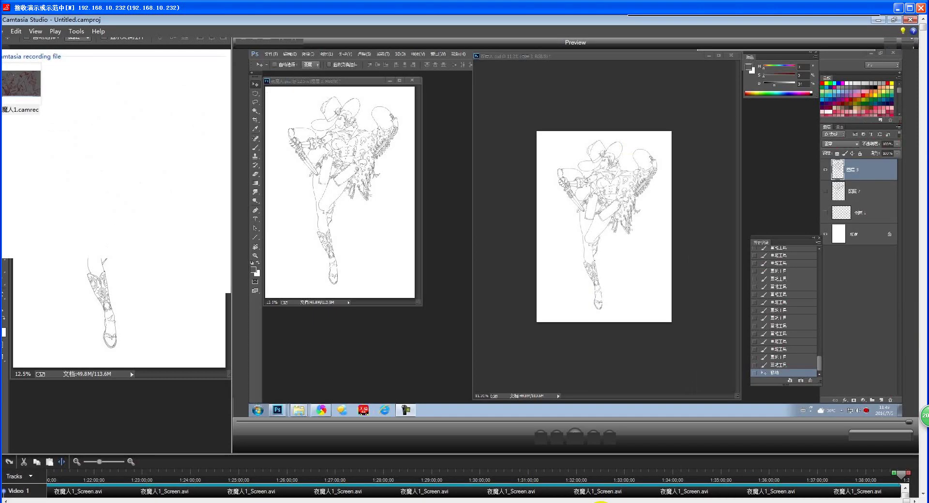